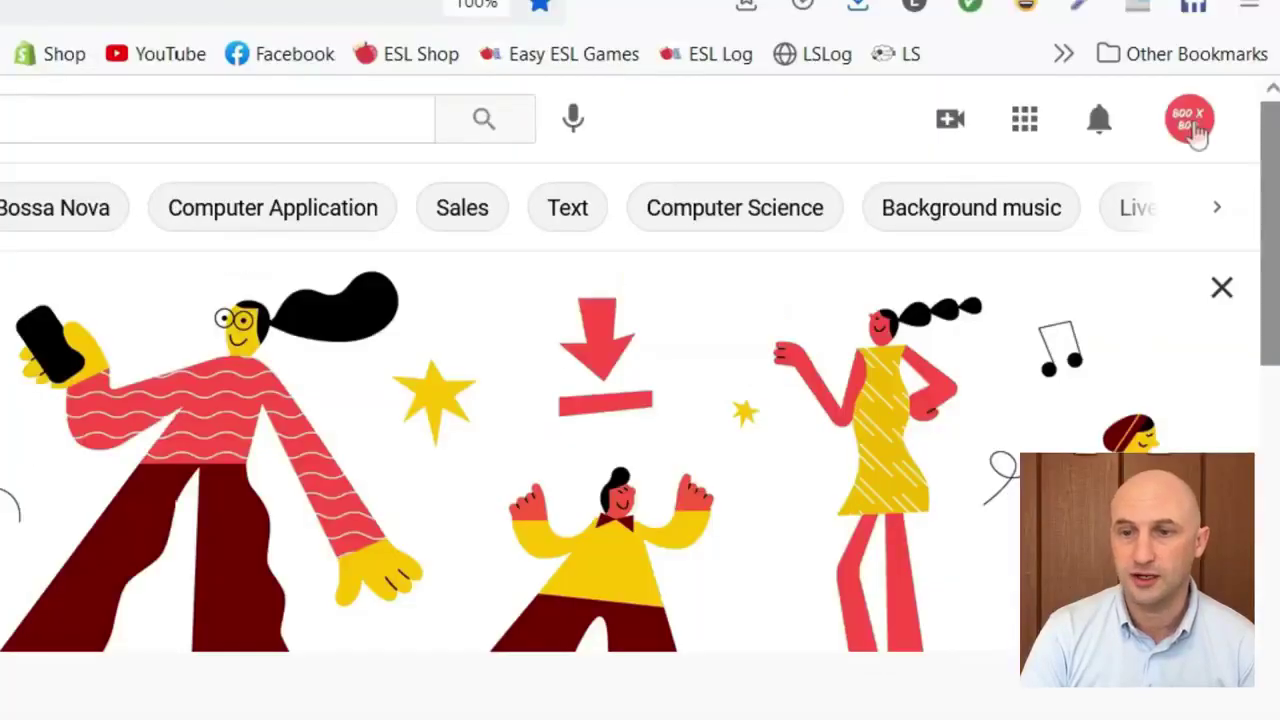
# Open YouTube Studio from the account menu to reach the Channel dashboard.
pyautogui.click(1192, 122)
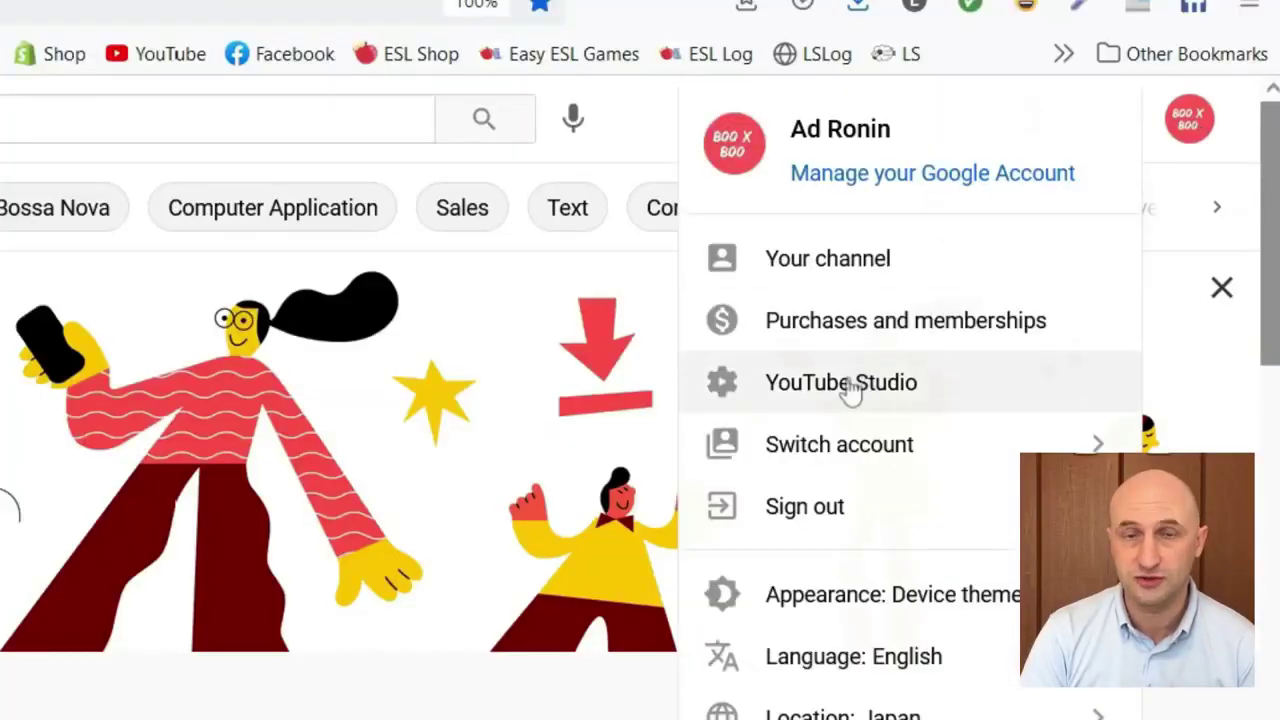
pyautogui.click(848, 390)
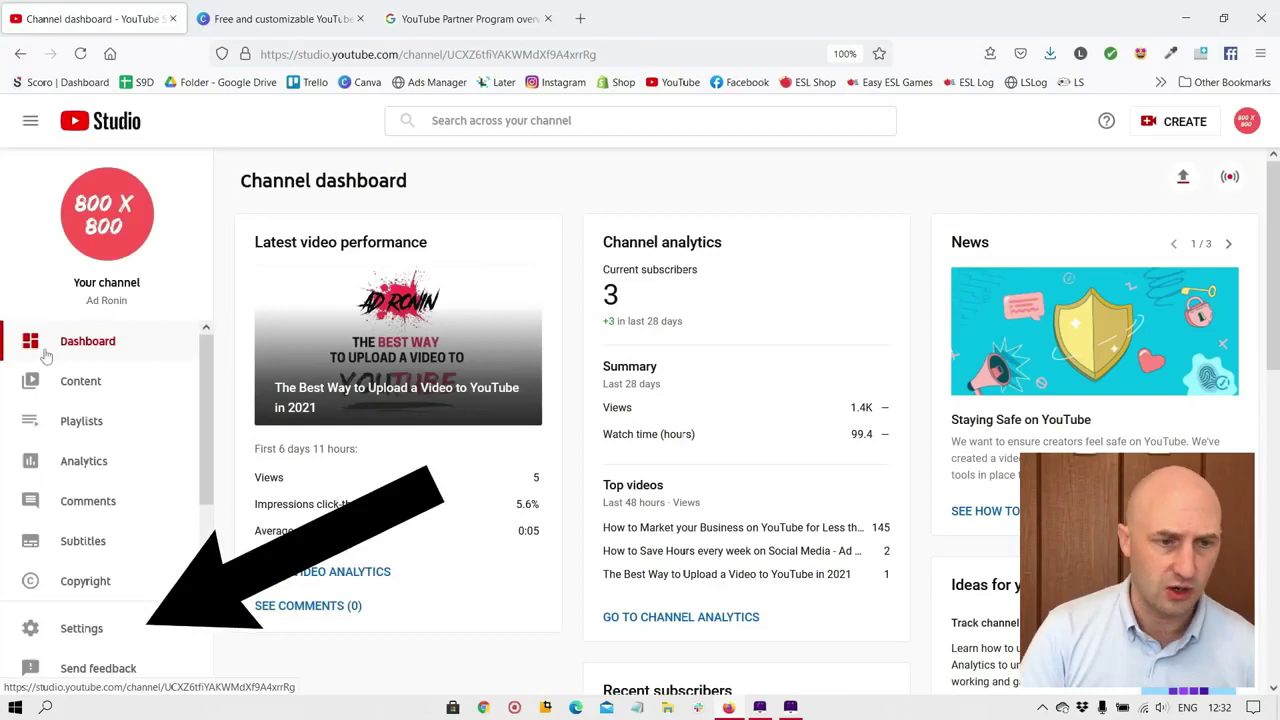
# Open Settings and review the Channel's Basic info and Advanced settings.
pyautogui.click(80, 630)
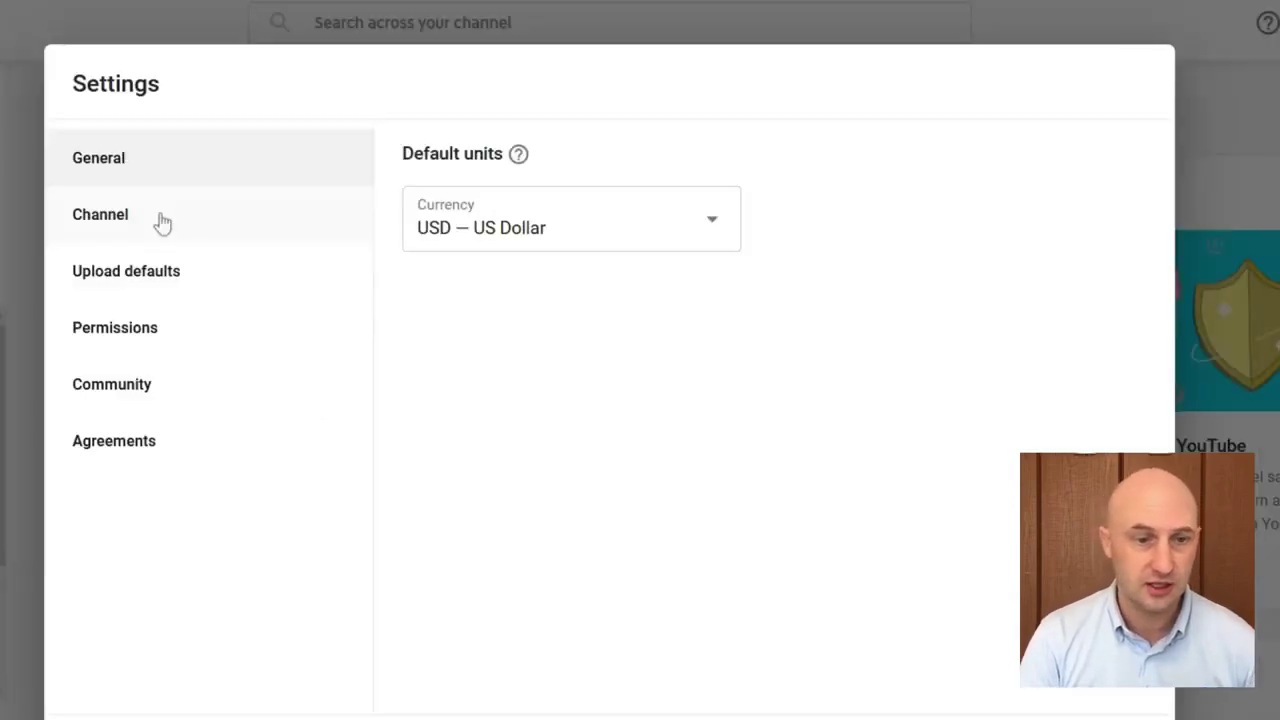
pyautogui.click(163, 223)
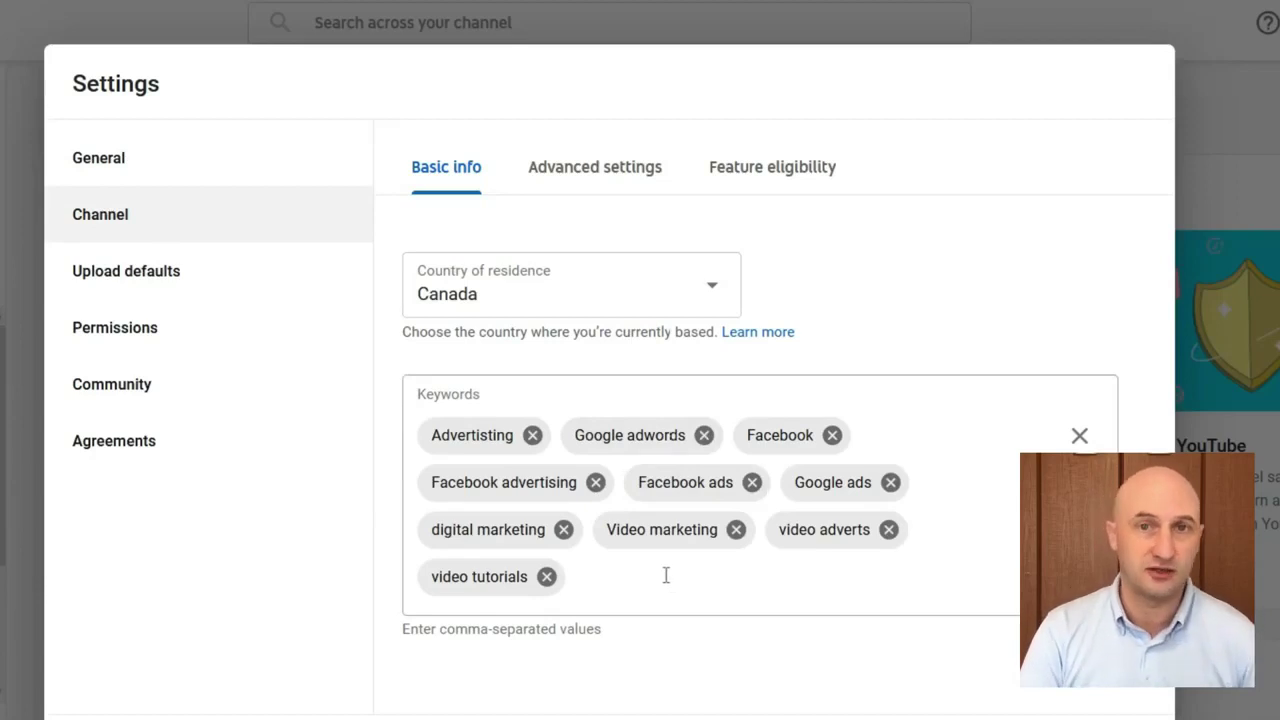
pyautogui.click(565, 185)
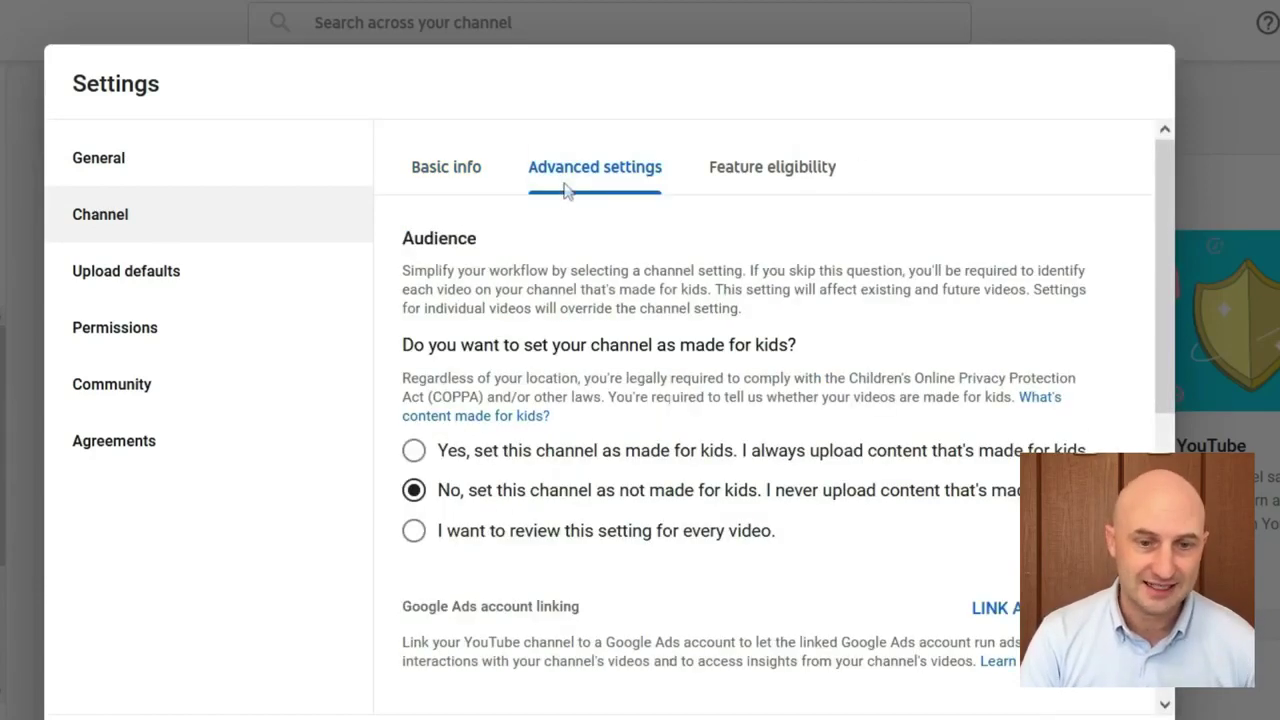
pyautogui.scroll(-10, 565, 505)
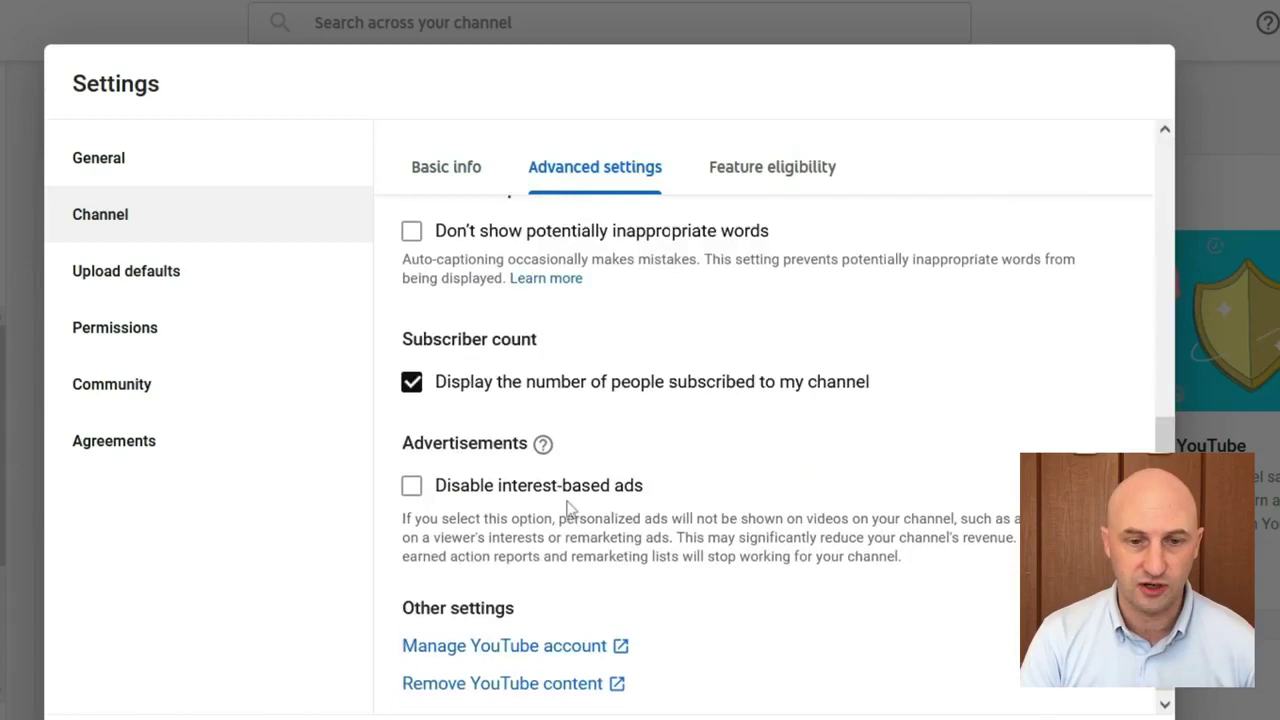
pyautogui.scroll(10, 571, 500)
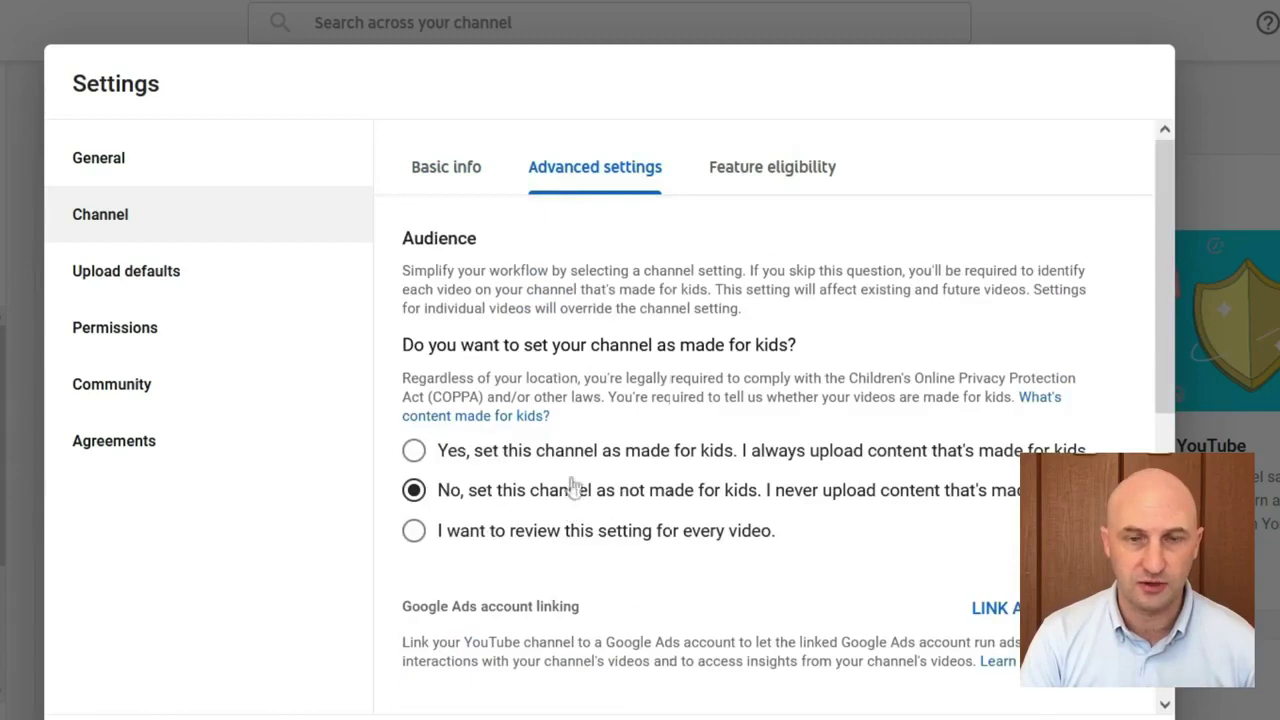
# Review Feature eligibility, expanding the Default features and phone-verification features details.
pyautogui.click(806, 170)
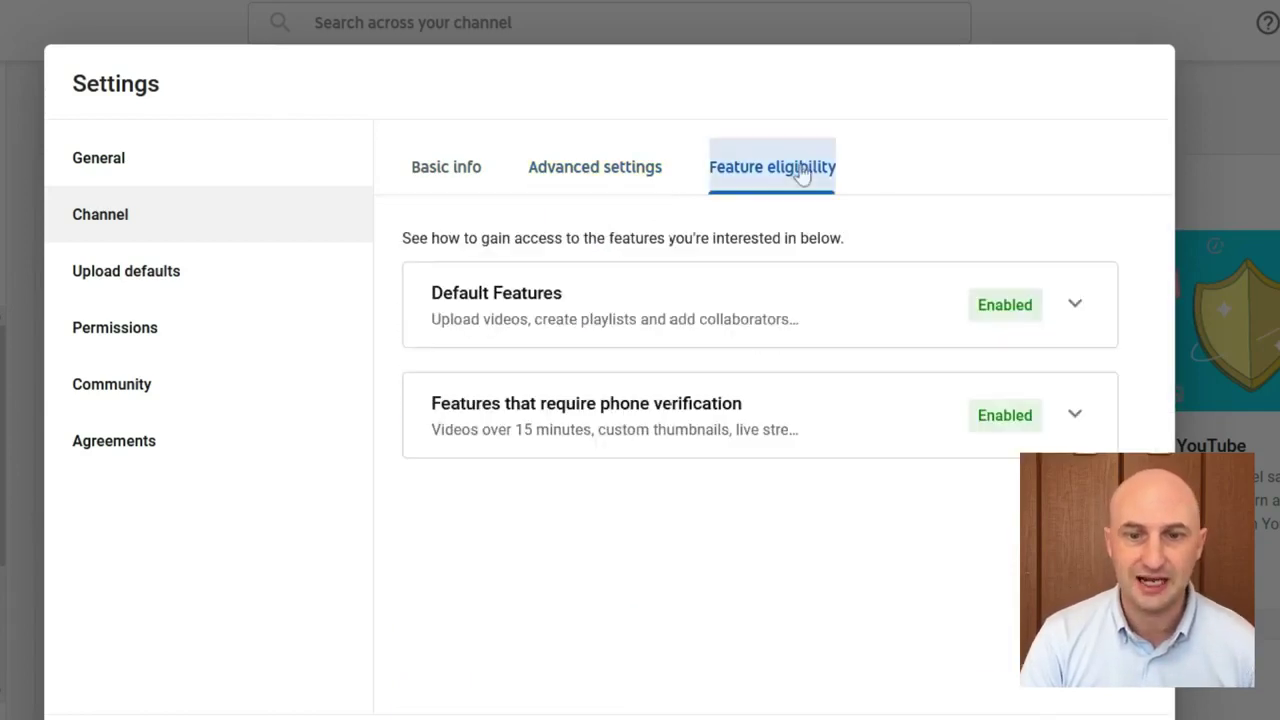
pyautogui.click(1074, 306)
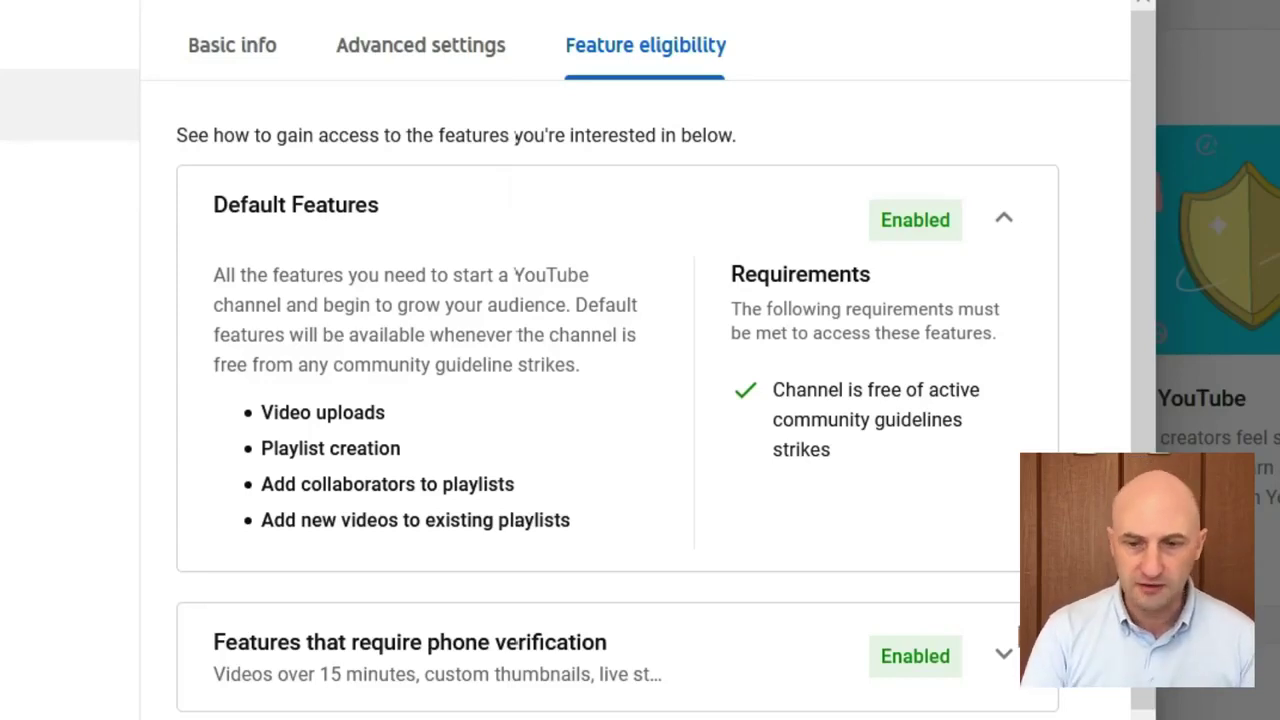
pyautogui.click(1004, 656)
pyautogui.scroll(-3, 400, 534)
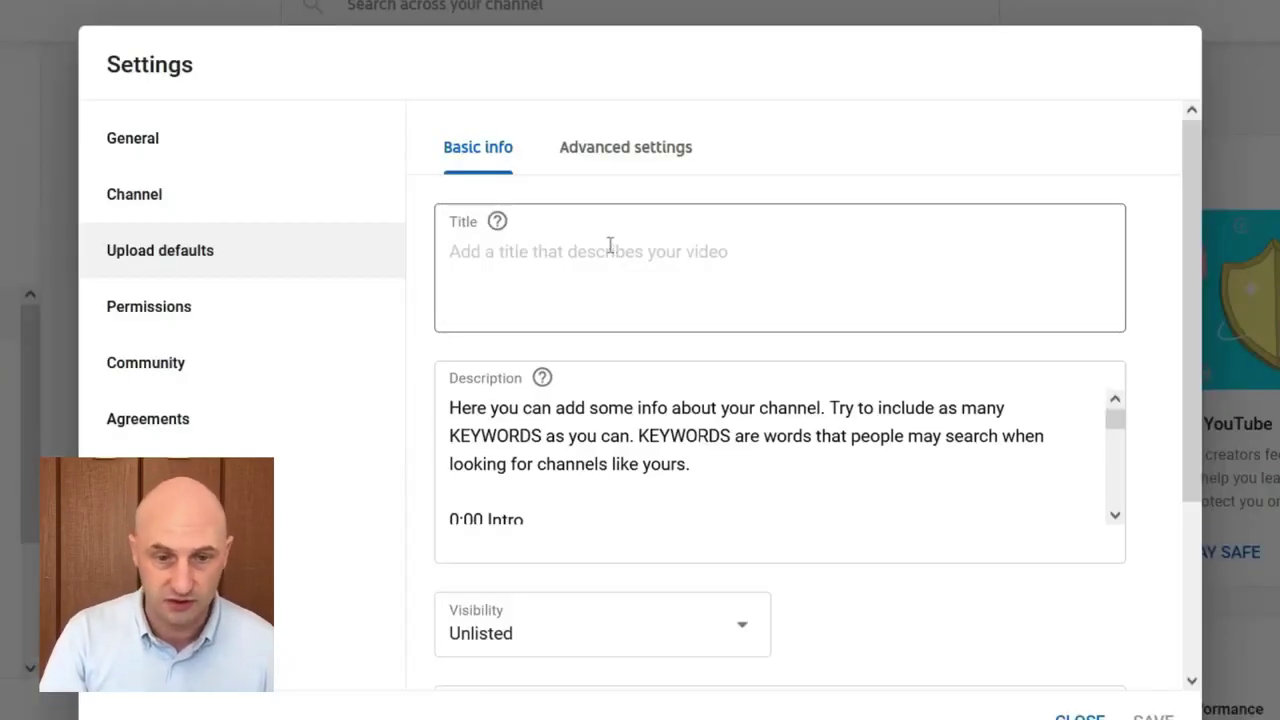
# Read through the default upload description template.
pyautogui.click(1115, 516)
pyautogui.scroll(-5, 1115, 516)
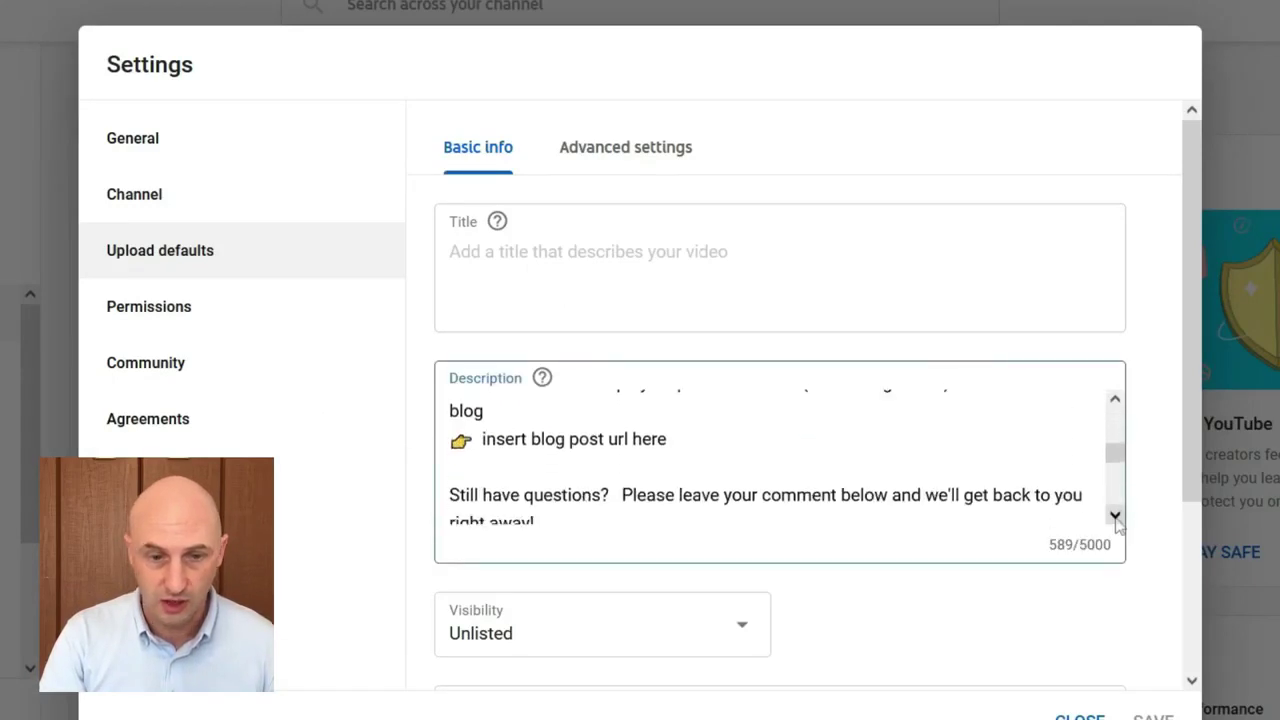
pyautogui.scroll(-1, 1115, 516)
pyautogui.scroll(-1, 1117, 514)
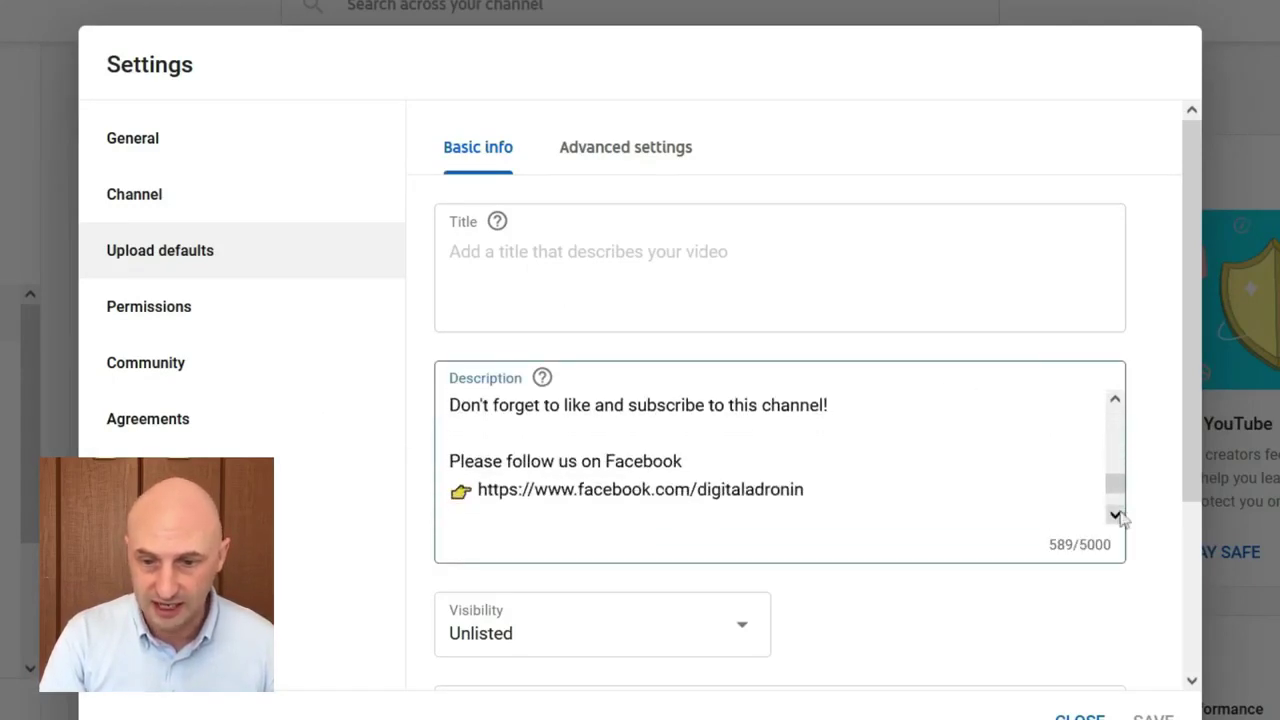
pyautogui.scroll(-2, 1118, 515)
pyautogui.scroll(-3, 971, 449)
# Keep the default upload visibility as Unlisted and view the advanced upload defaults.
pyautogui.click(534, 397)
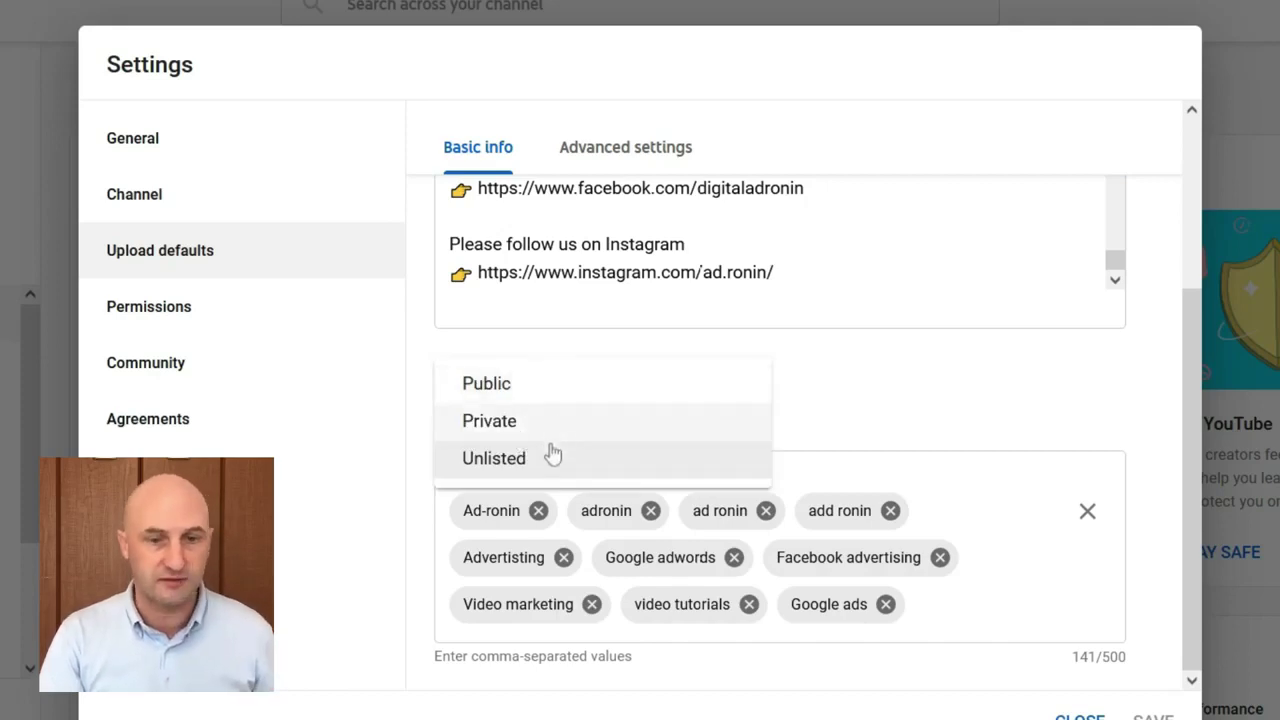
pyautogui.click(1165, 400)
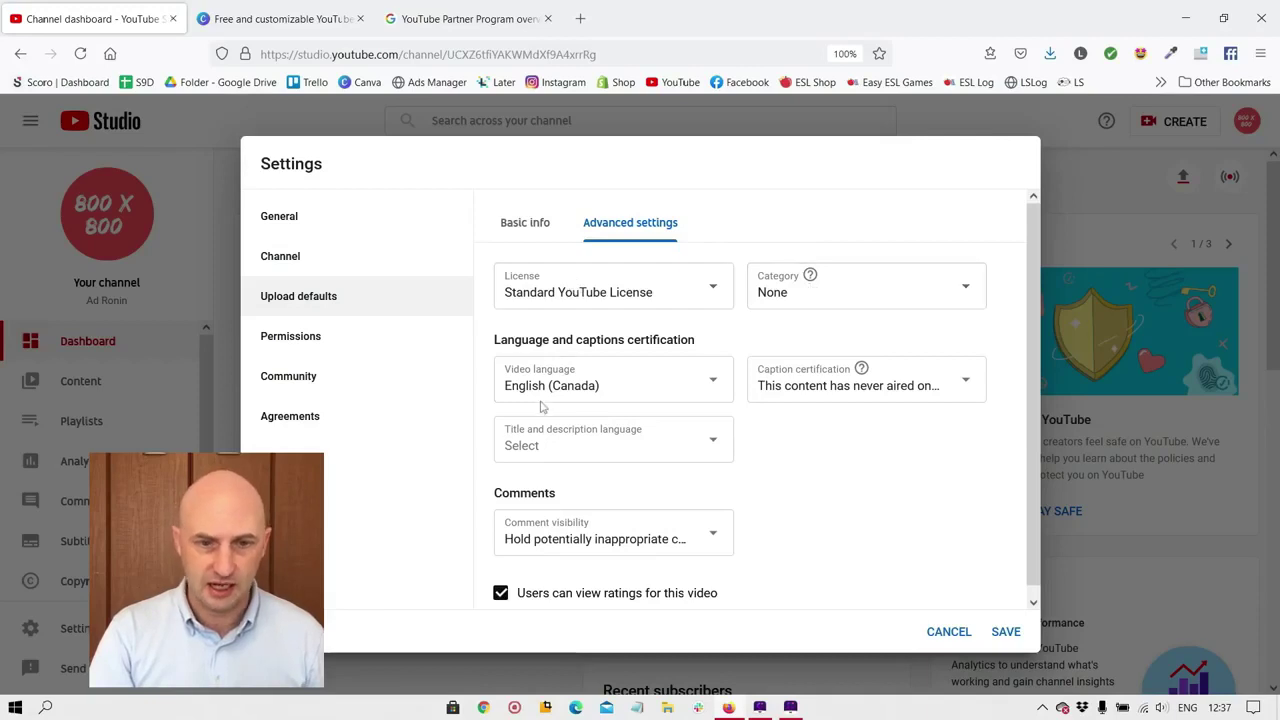
pyautogui.scroll(-1, 700, 458)
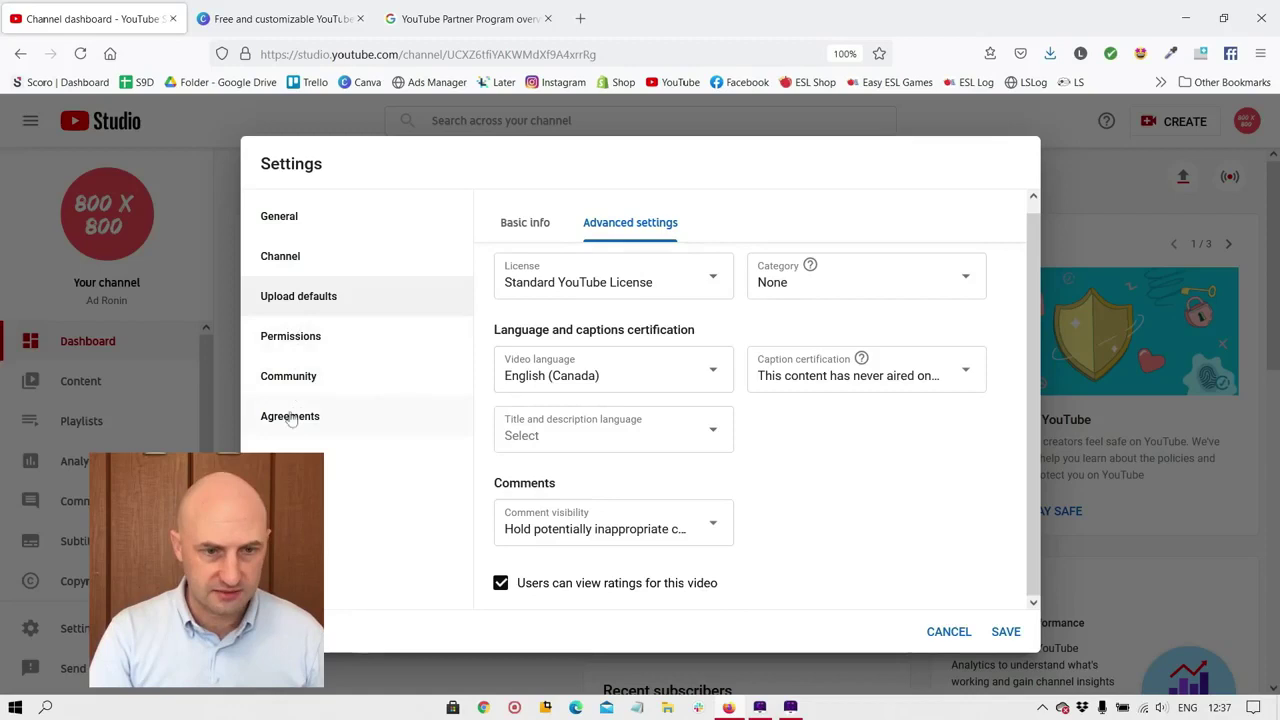
# Save the upload defaults and go to the channel's Customize channel page.
pyautogui.click(1010, 634)
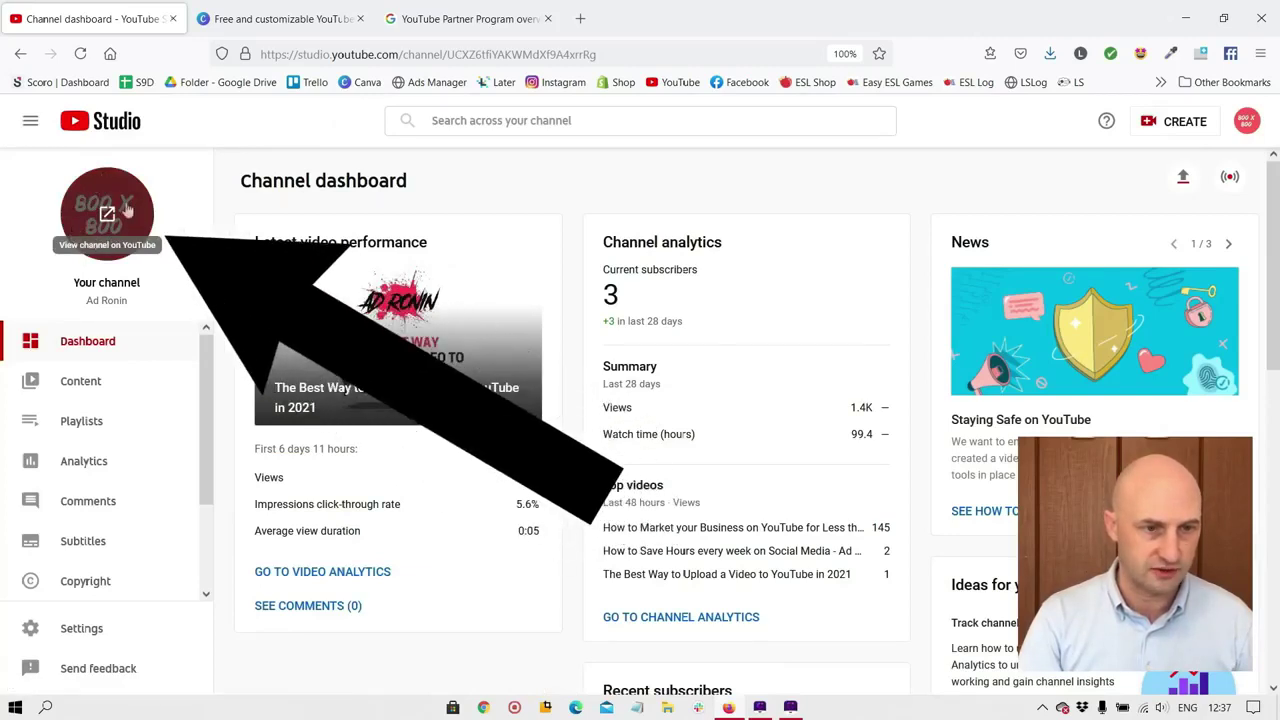
pyautogui.click(126, 209)
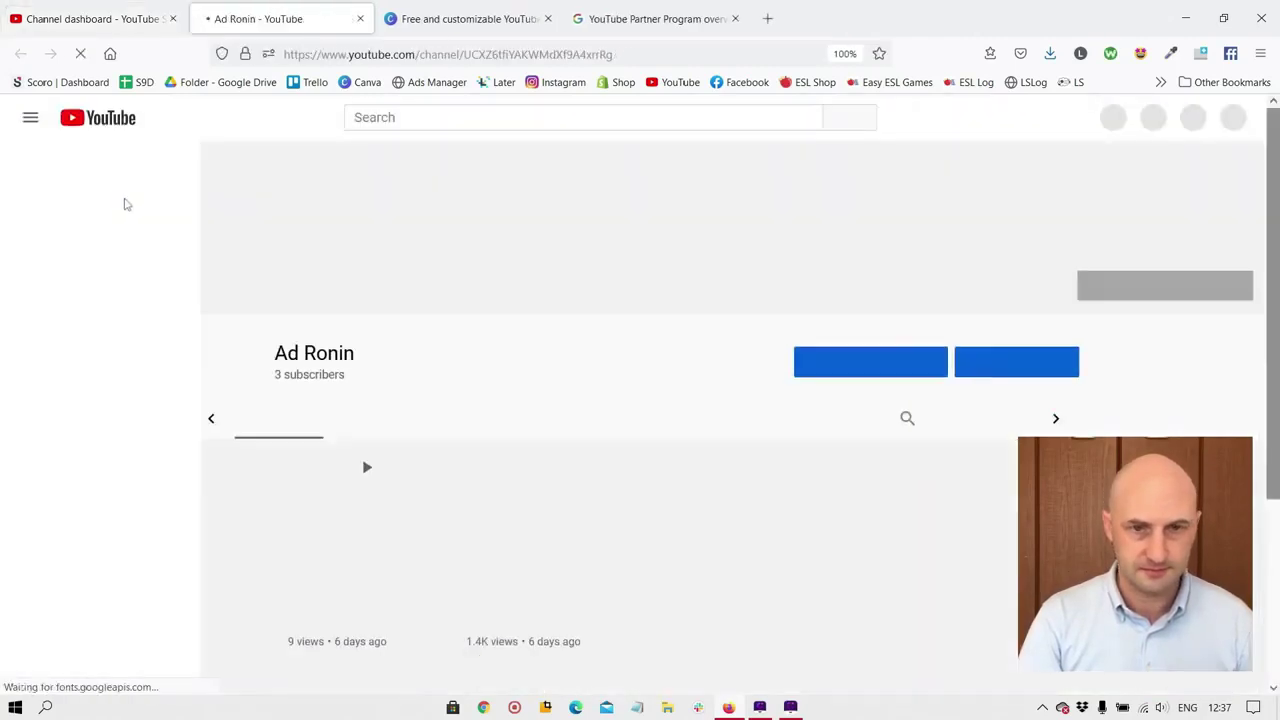
pyautogui.moveTo(1194, 226)
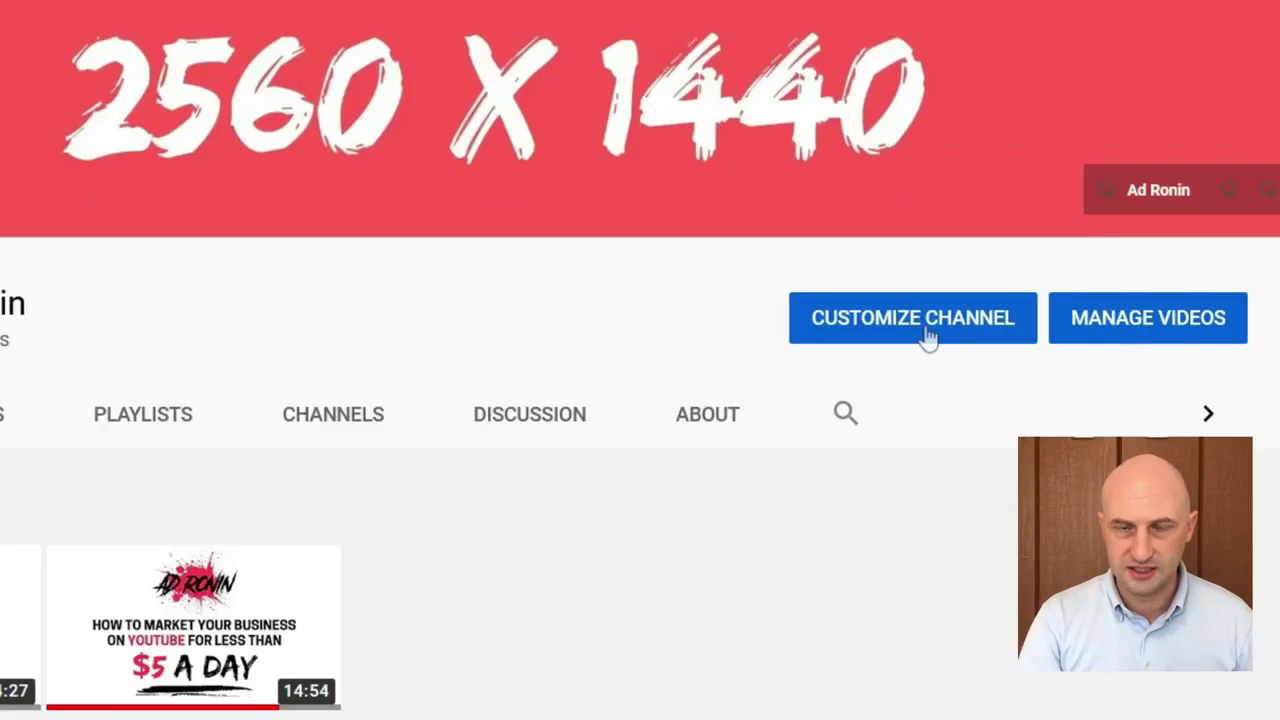
pyautogui.click(928, 338)
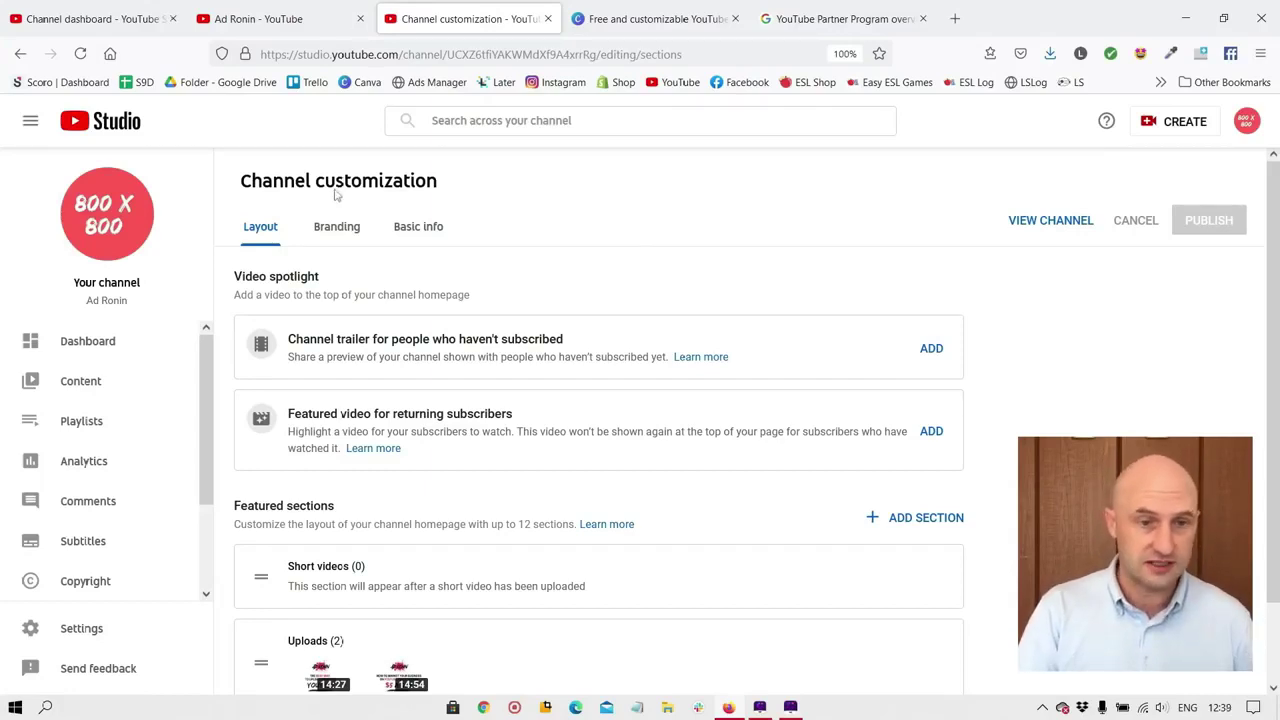
# Upload and crop the Ad Ronin logo as profile picture, noting the 2048 x 1152 banner size.
pyautogui.click(344, 233)
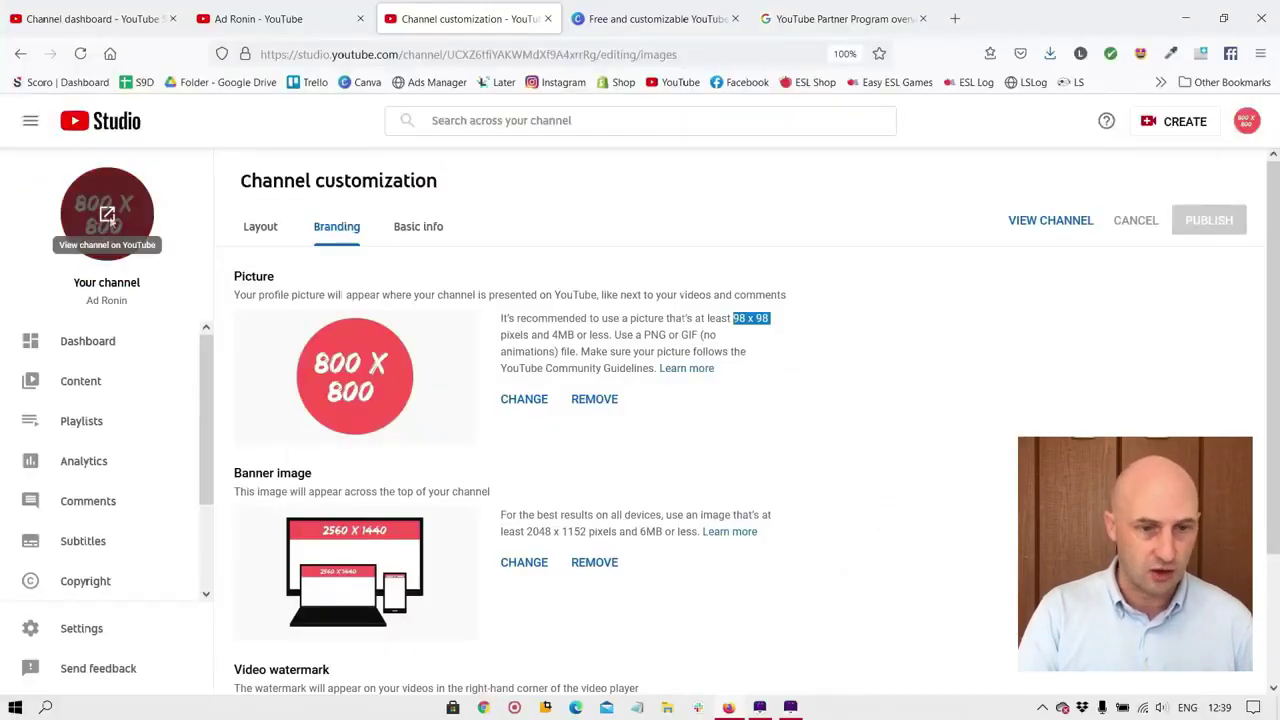
pyautogui.click(525, 399)
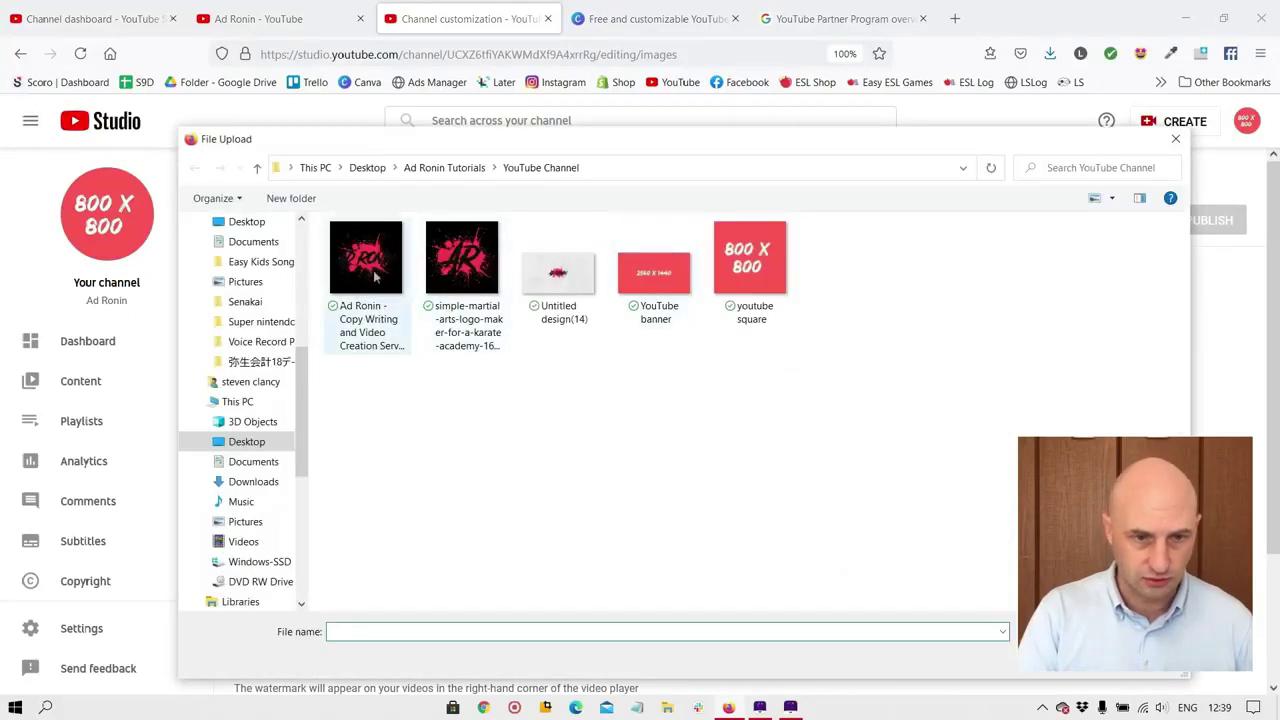
pyautogui.doubleClick(376, 278)
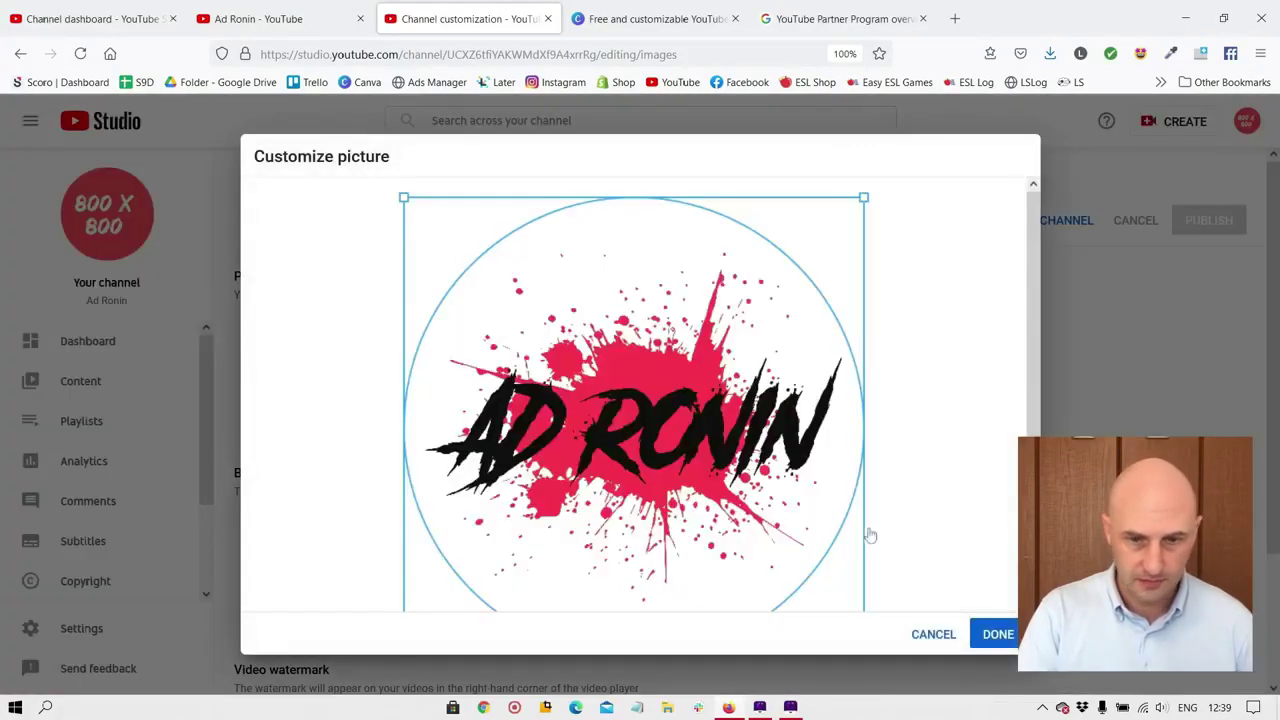
pyautogui.scroll(-2, 870, 537)
pyautogui.click(996, 639)
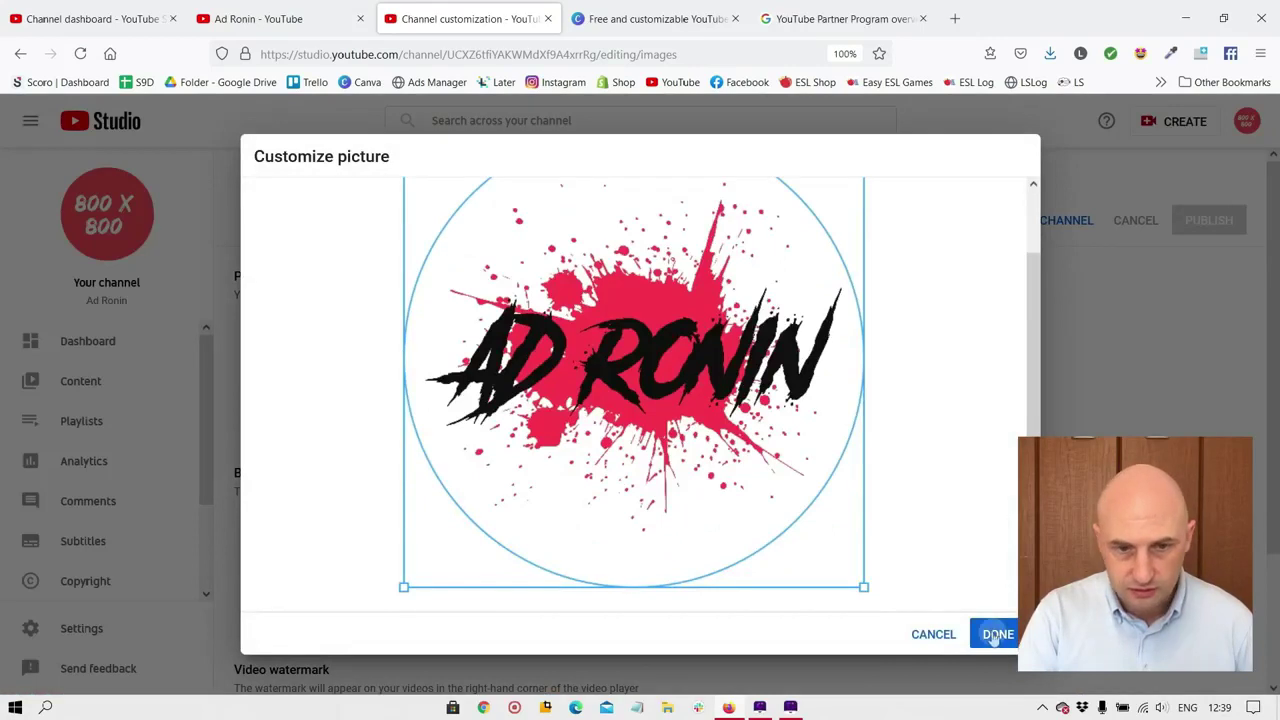
pyautogui.click(1010, 634)
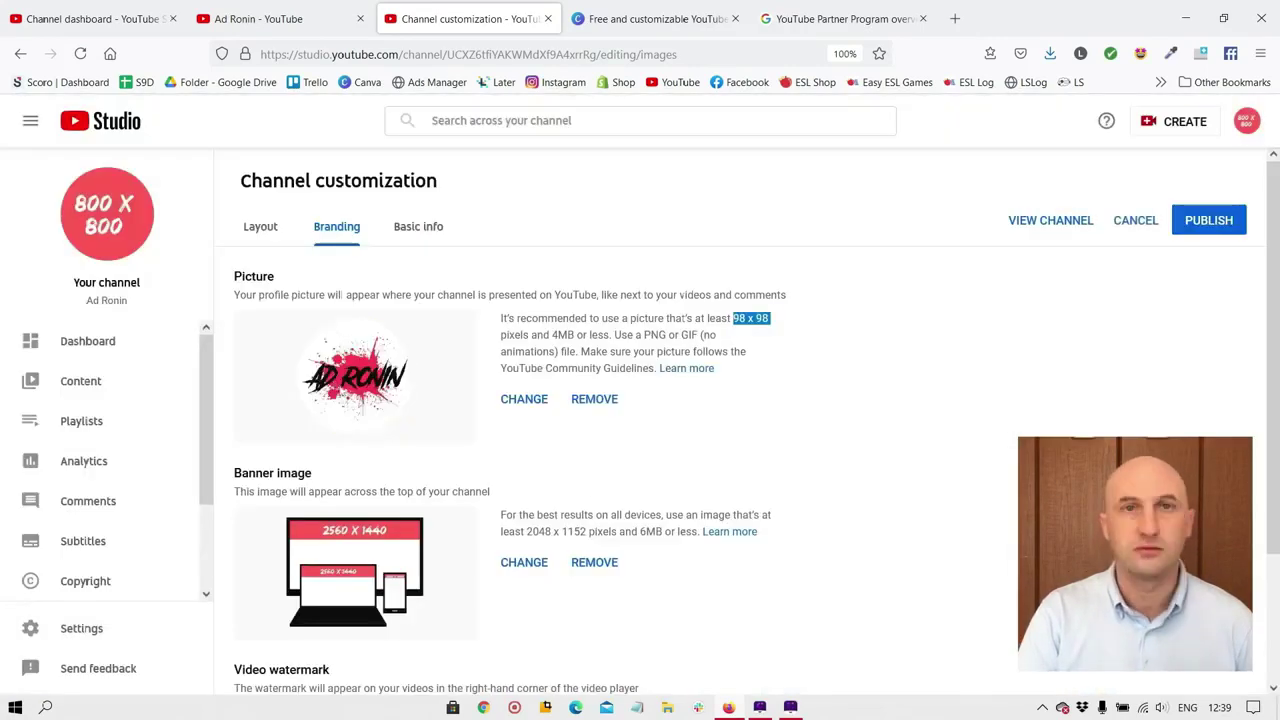
pyautogui.scroll(-2, 590, 352)
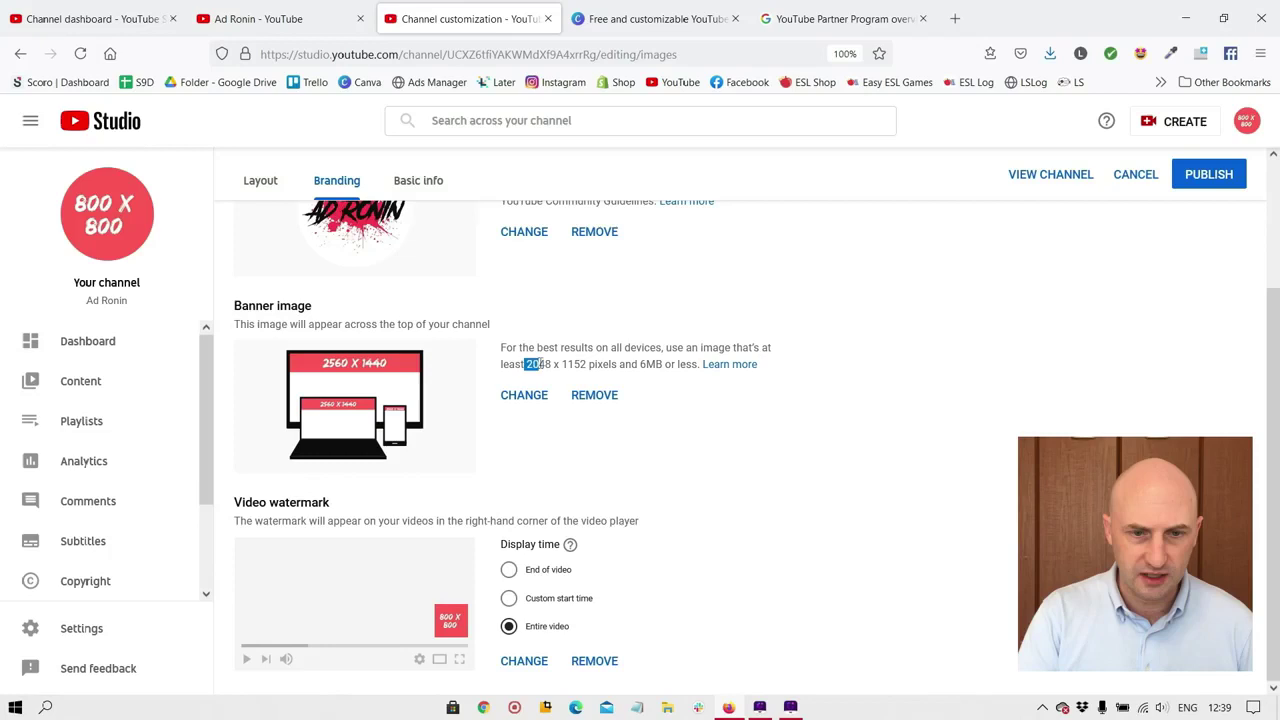
pyautogui.moveTo(583, 366); pyautogui.dragTo(587, 365)
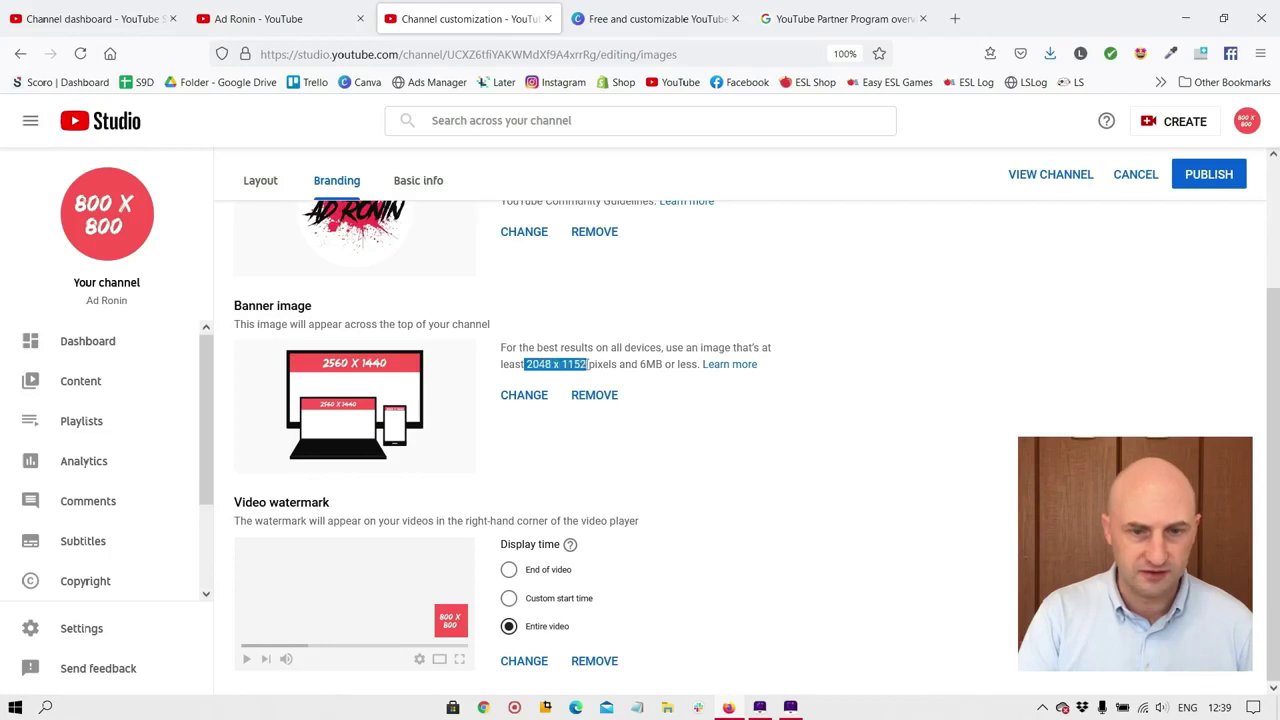
pyautogui.click(634, 22)
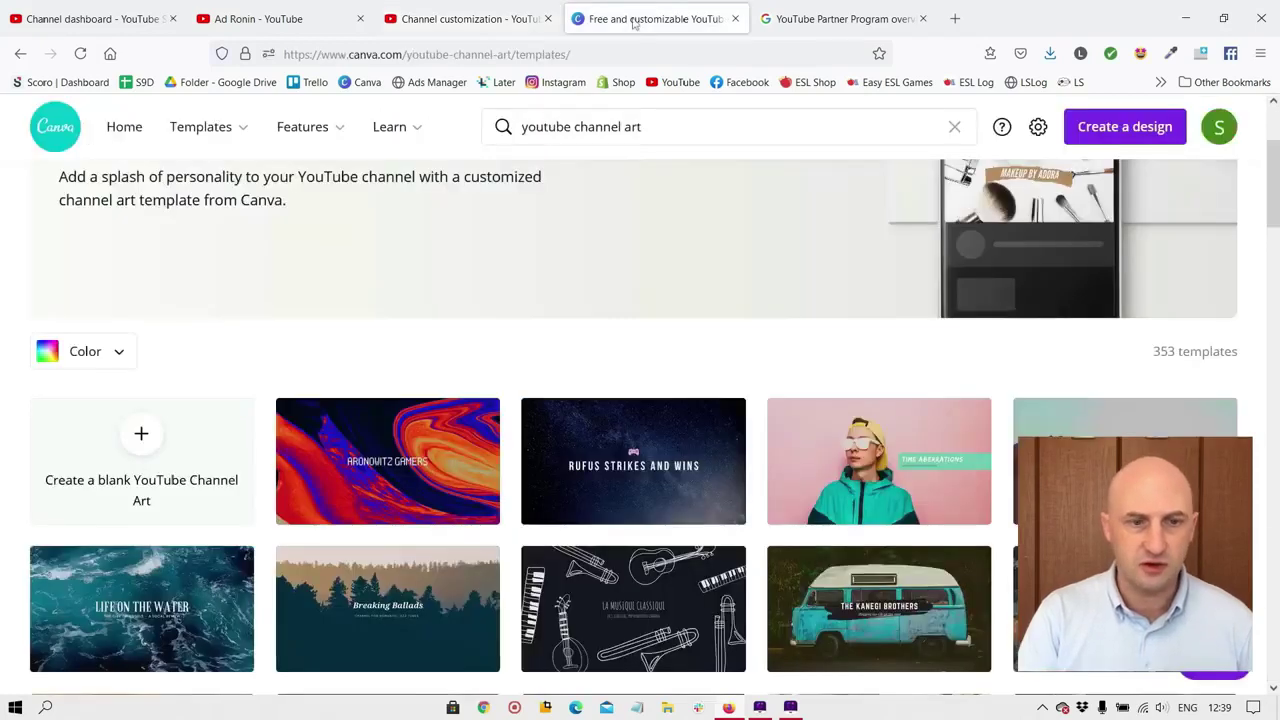
pyautogui.scroll(-2, 600, 257)
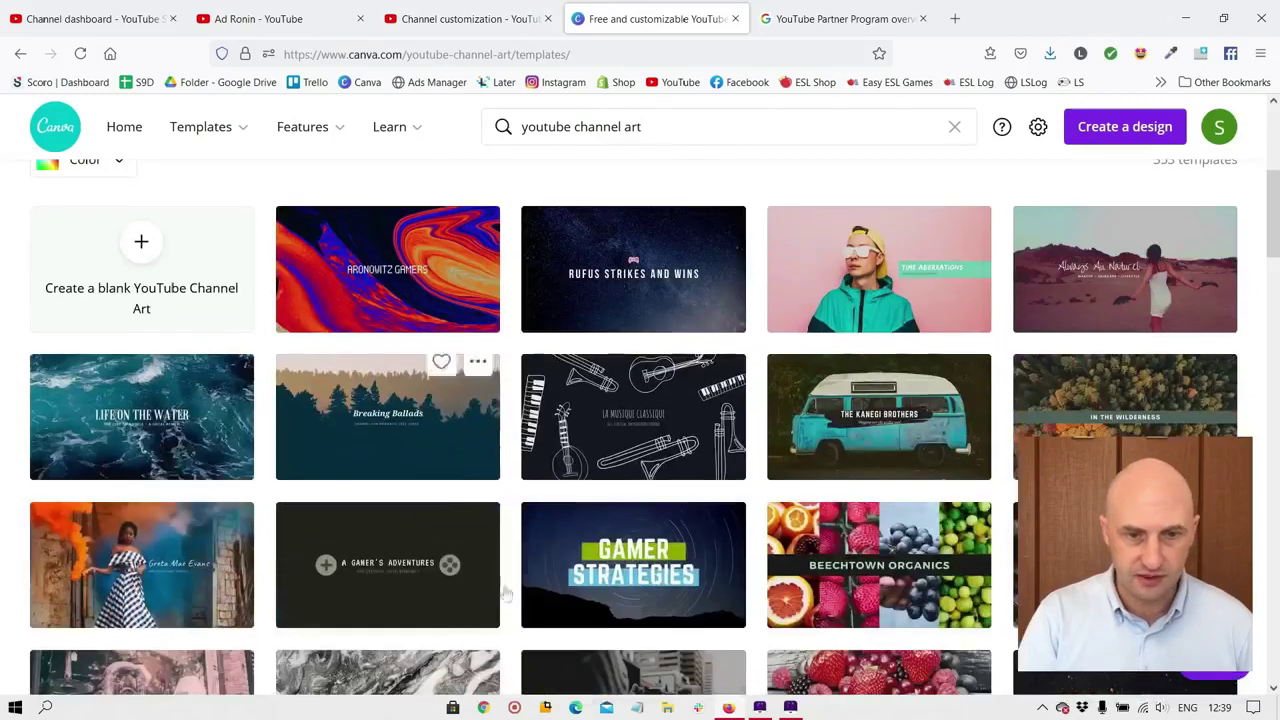
pyautogui.scroll(-2, 1062, 316)
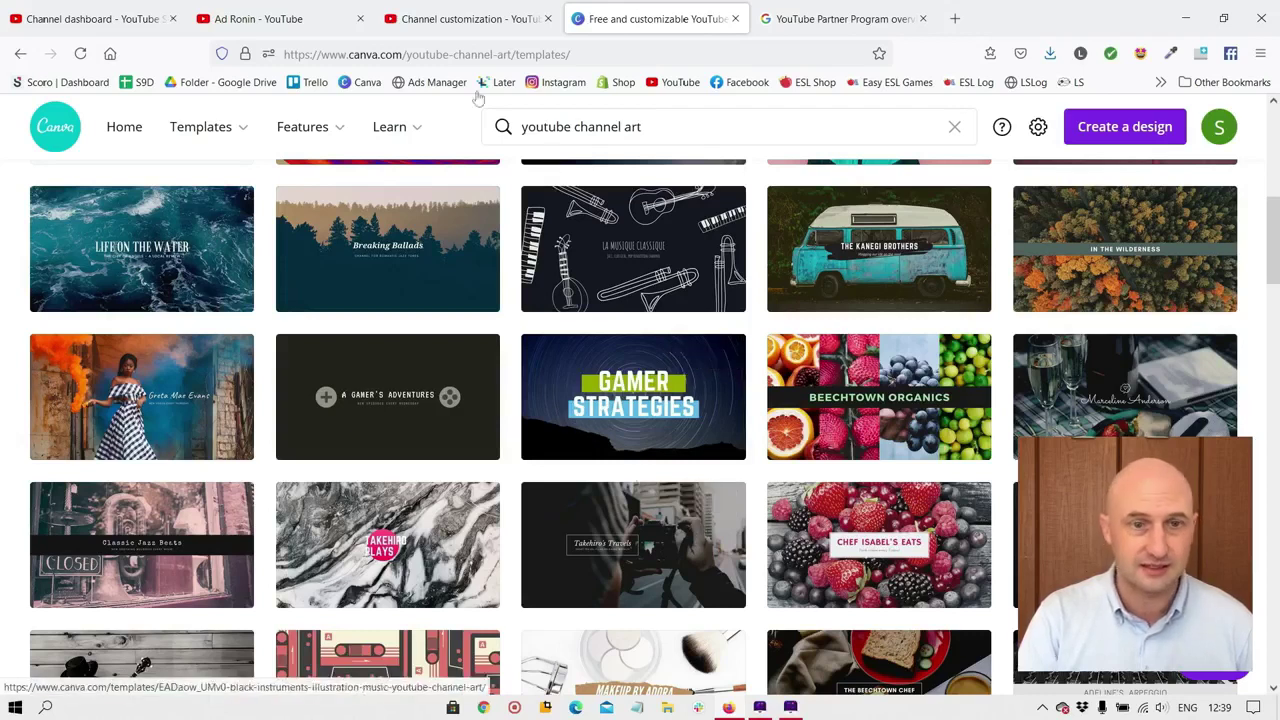
# Replace the placeholder banner with the Untitled design(14) Ad Ronin artwork.
pyautogui.click(468, 14)
pyautogui.click(538, 400)
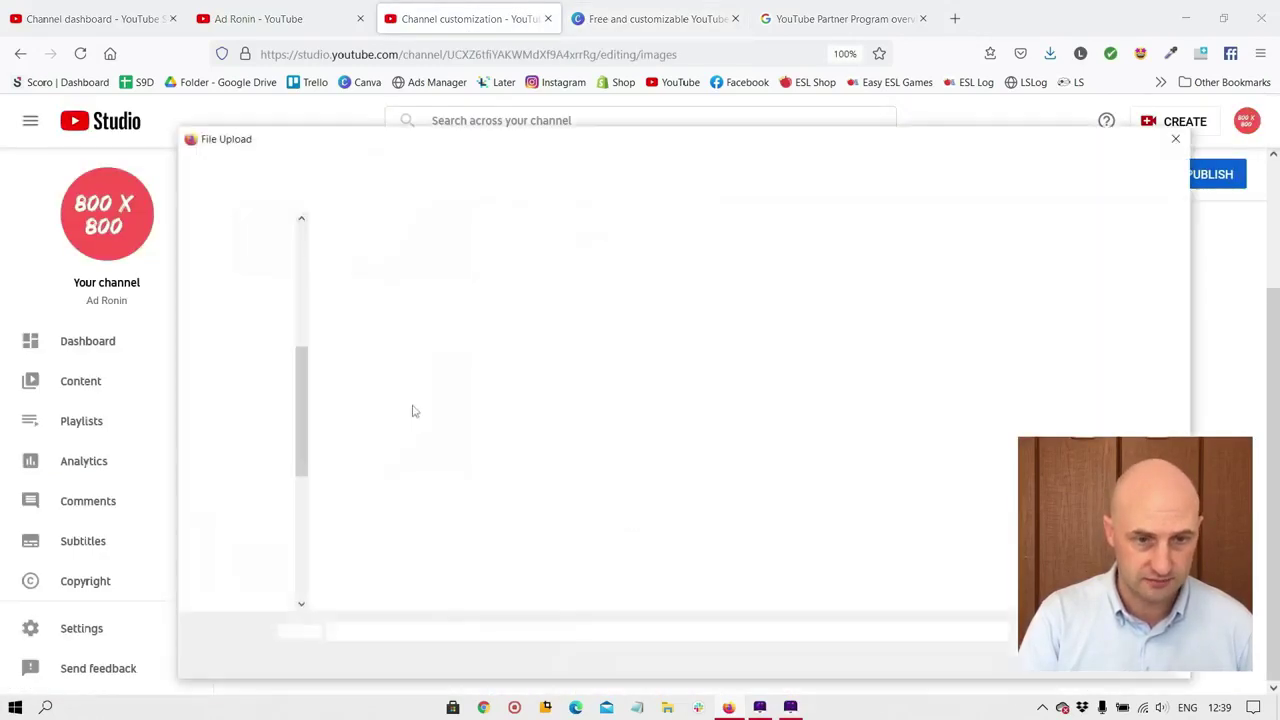
pyautogui.doubleClick(655, 273)
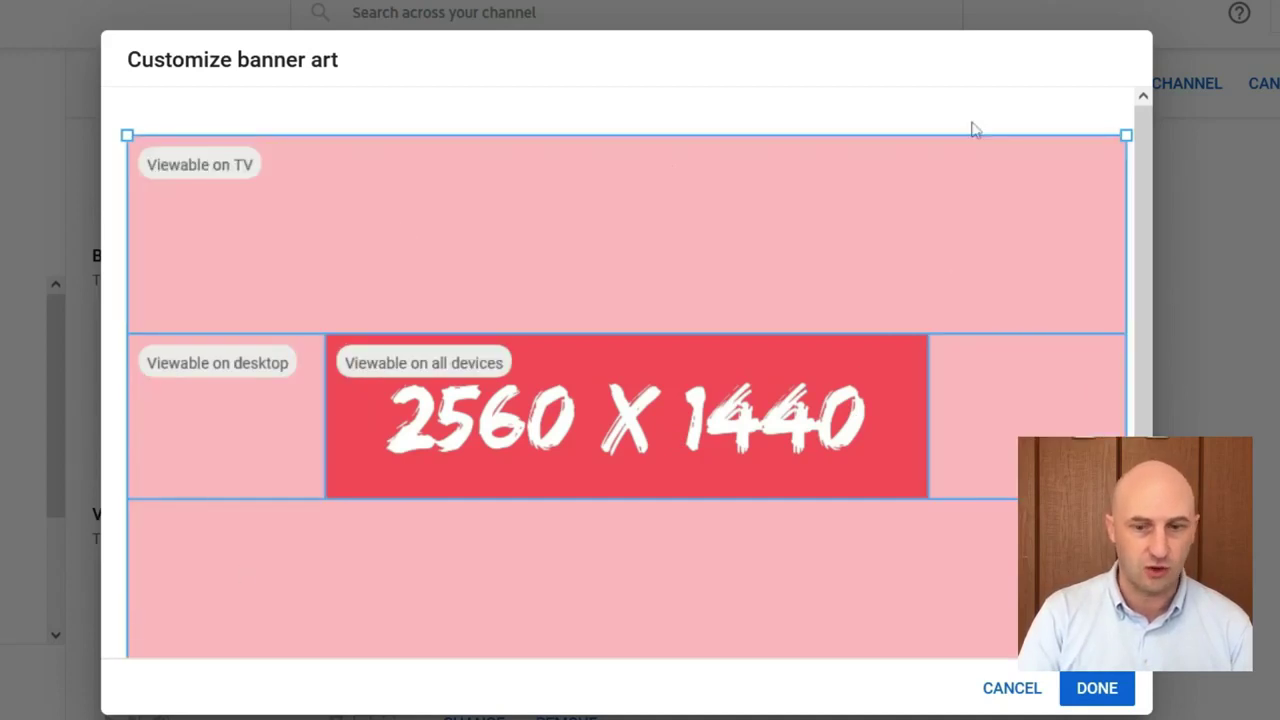
pyautogui.click(993, 692)
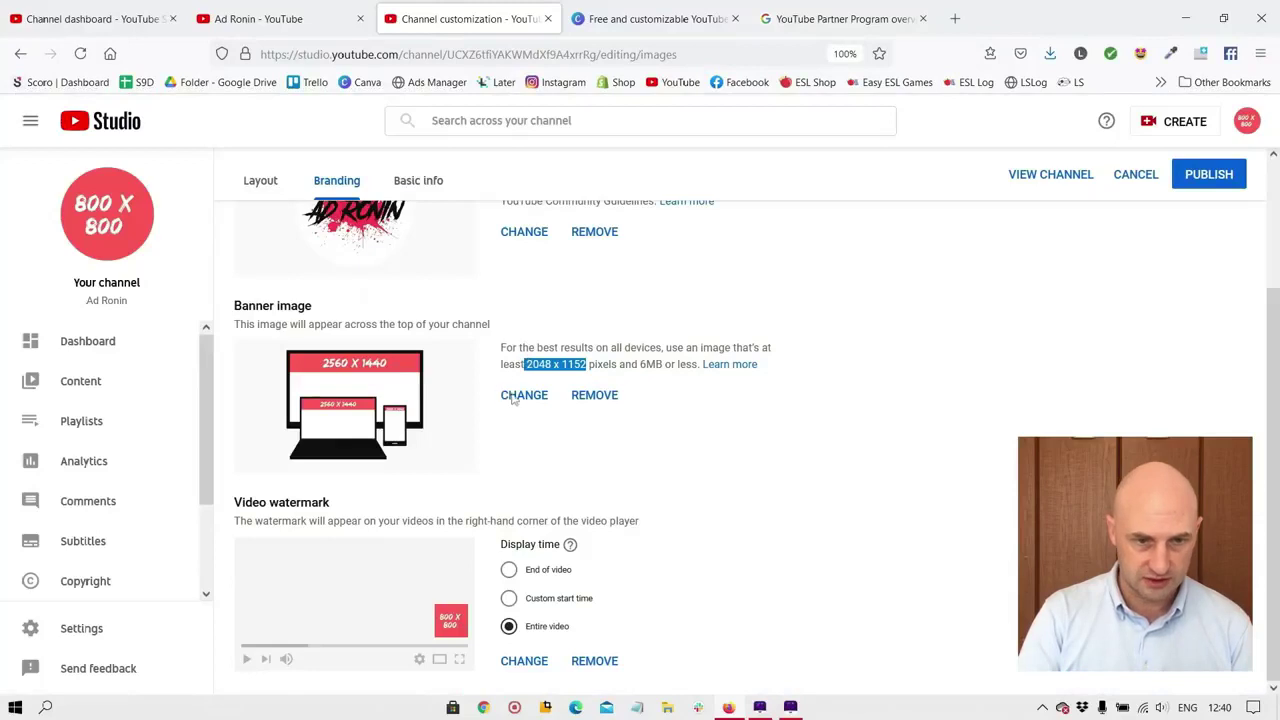
pyautogui.click(518, 397)
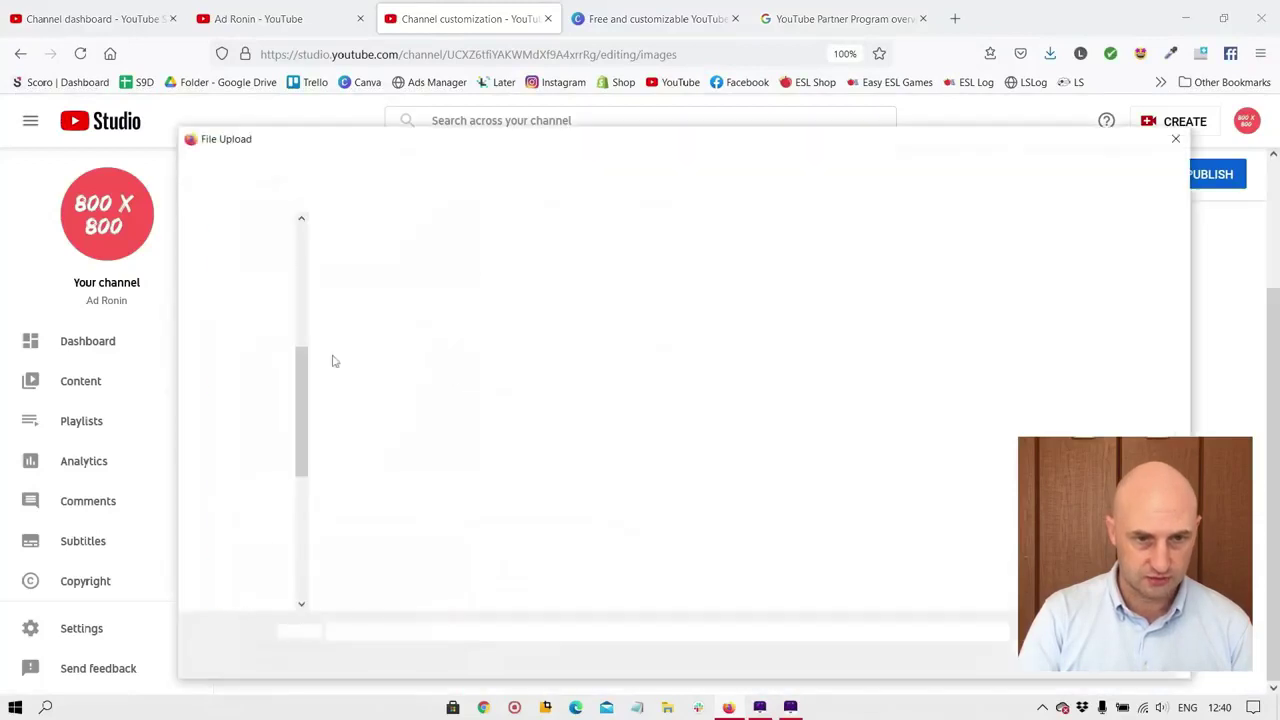
pyautogui.doubleClick(535, 283)
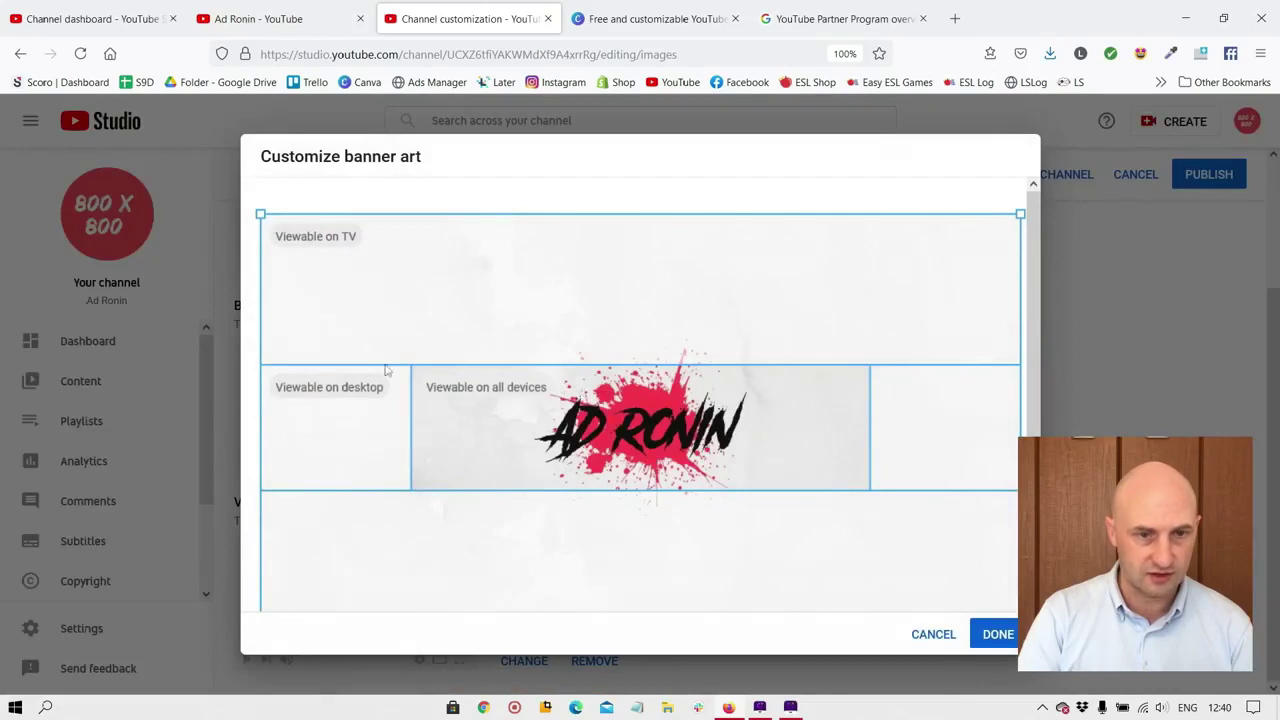
pyautogui.click(990, 636)
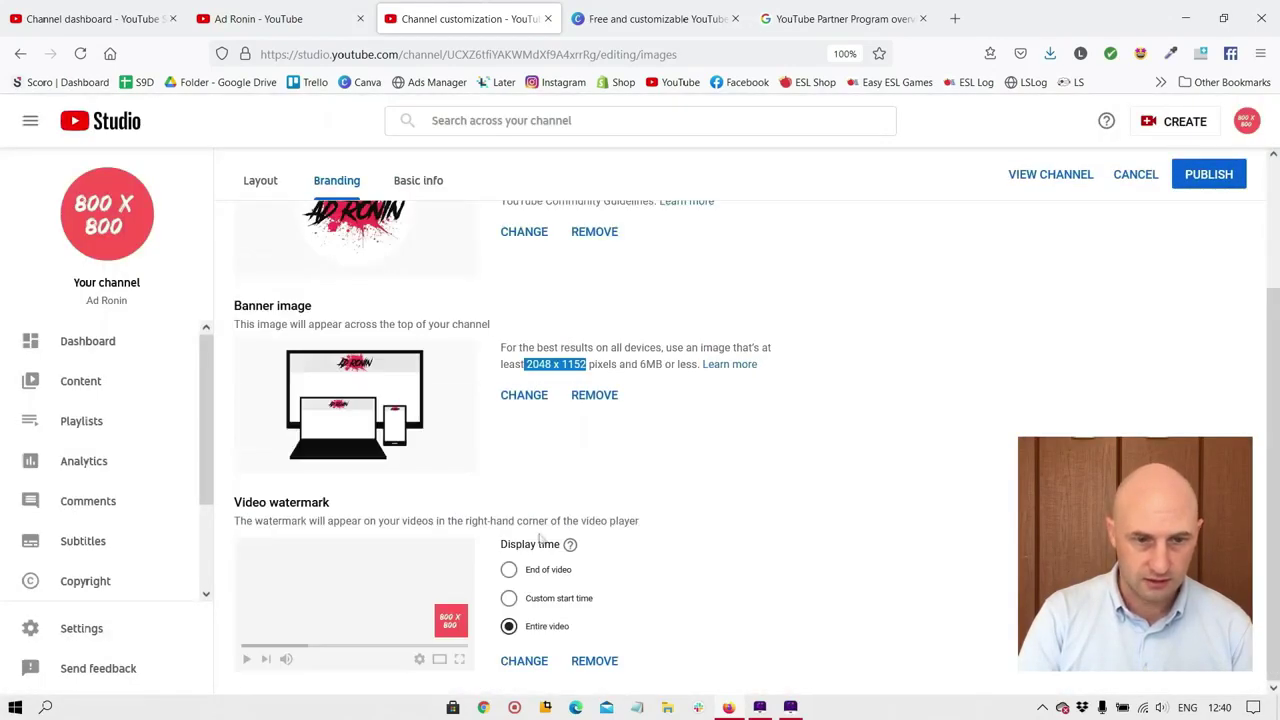
# Set the red splash AR logo file as the video watermark.
pyautogui.click(685, 448)
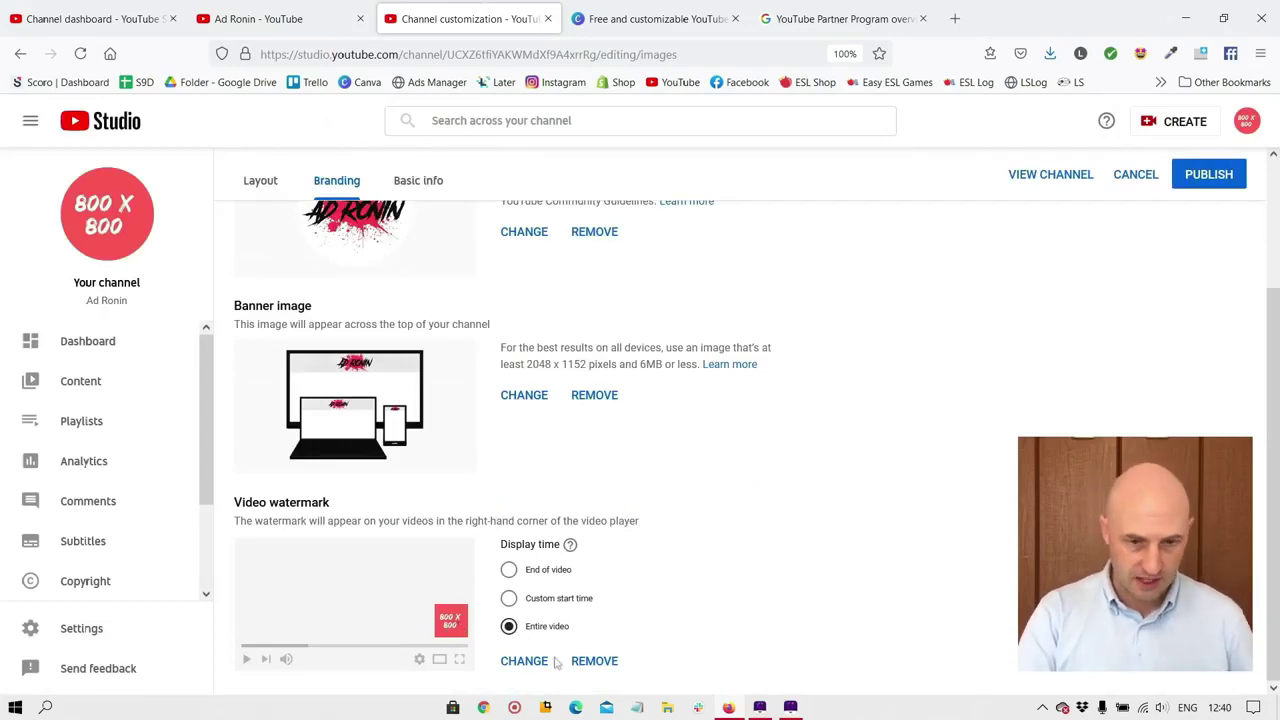
pyautogui.click(524, 662)
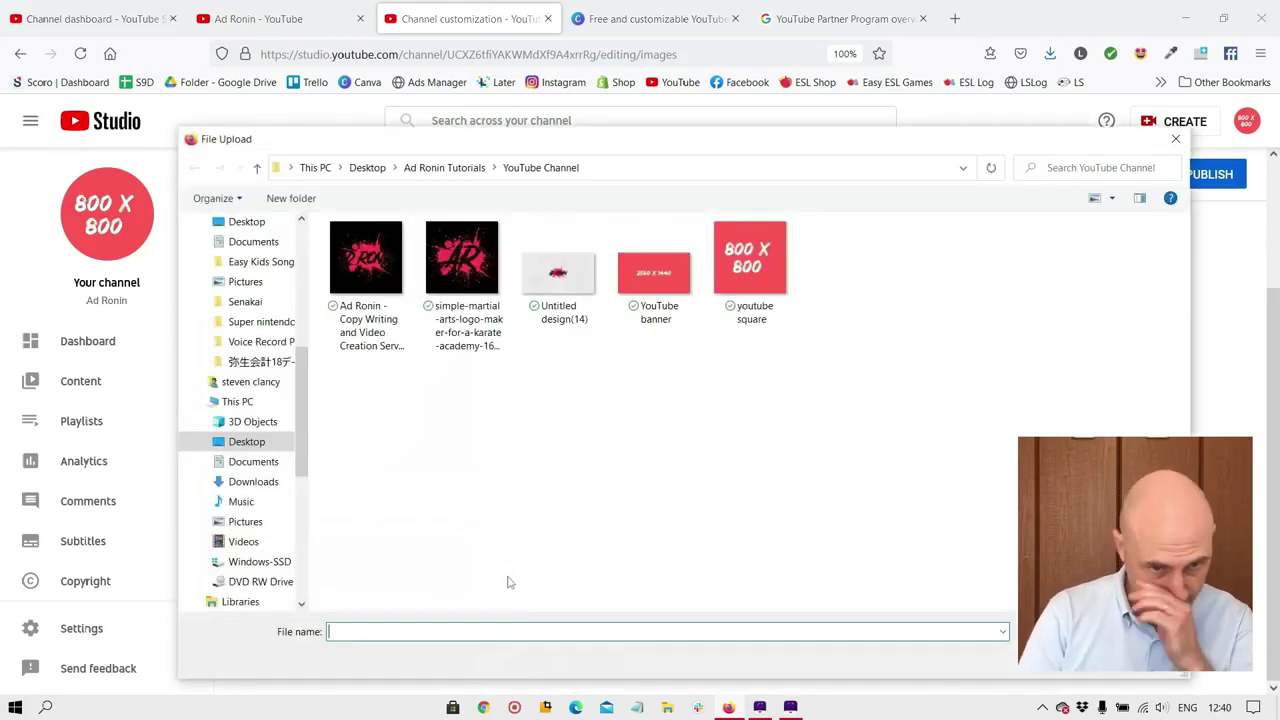
pyautogui.doubleClick(458, 268)
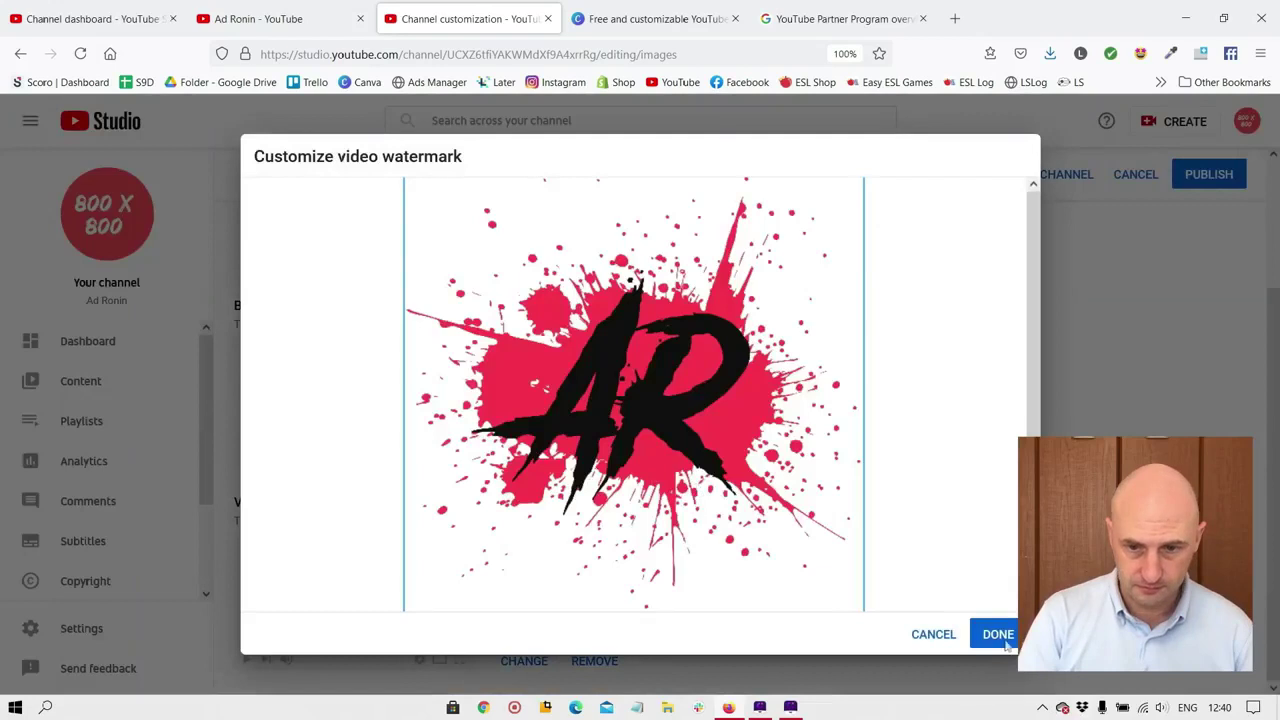
pyautogui.click(1007, 644)
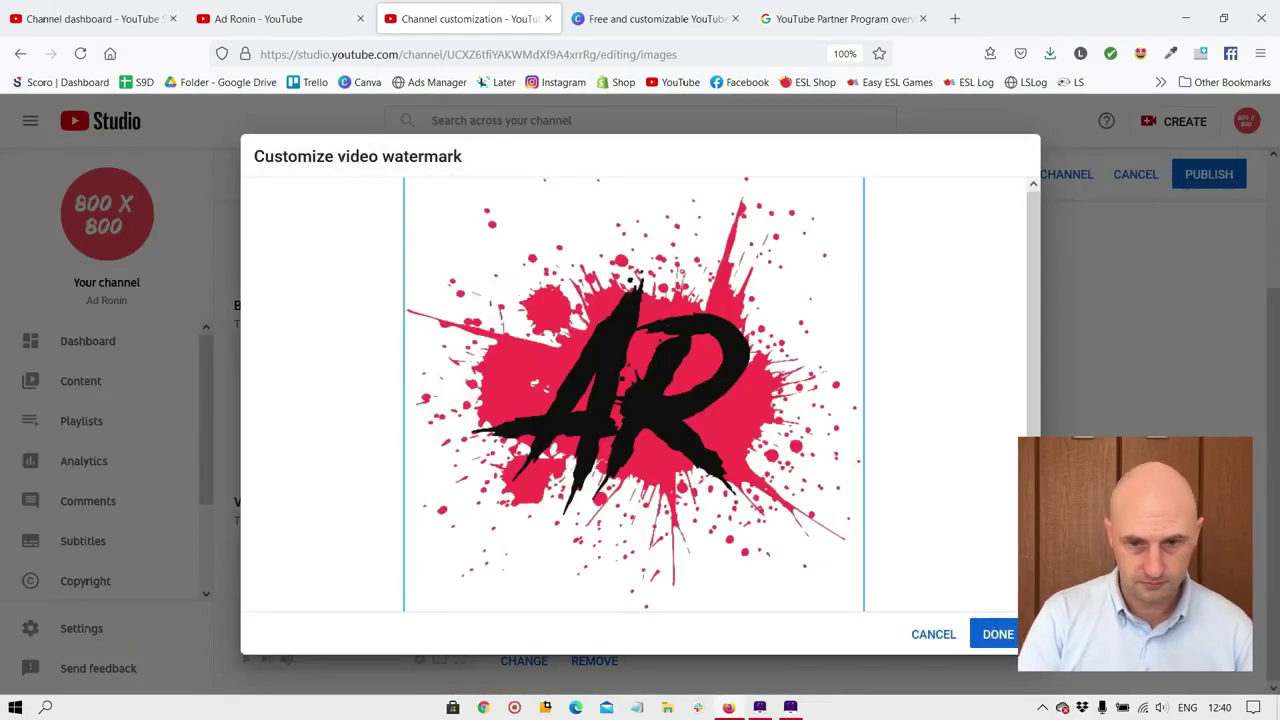
# Publish the new profile picture, banner and watermark to the channel.
pyautogui.scroll(3, 764, 571)
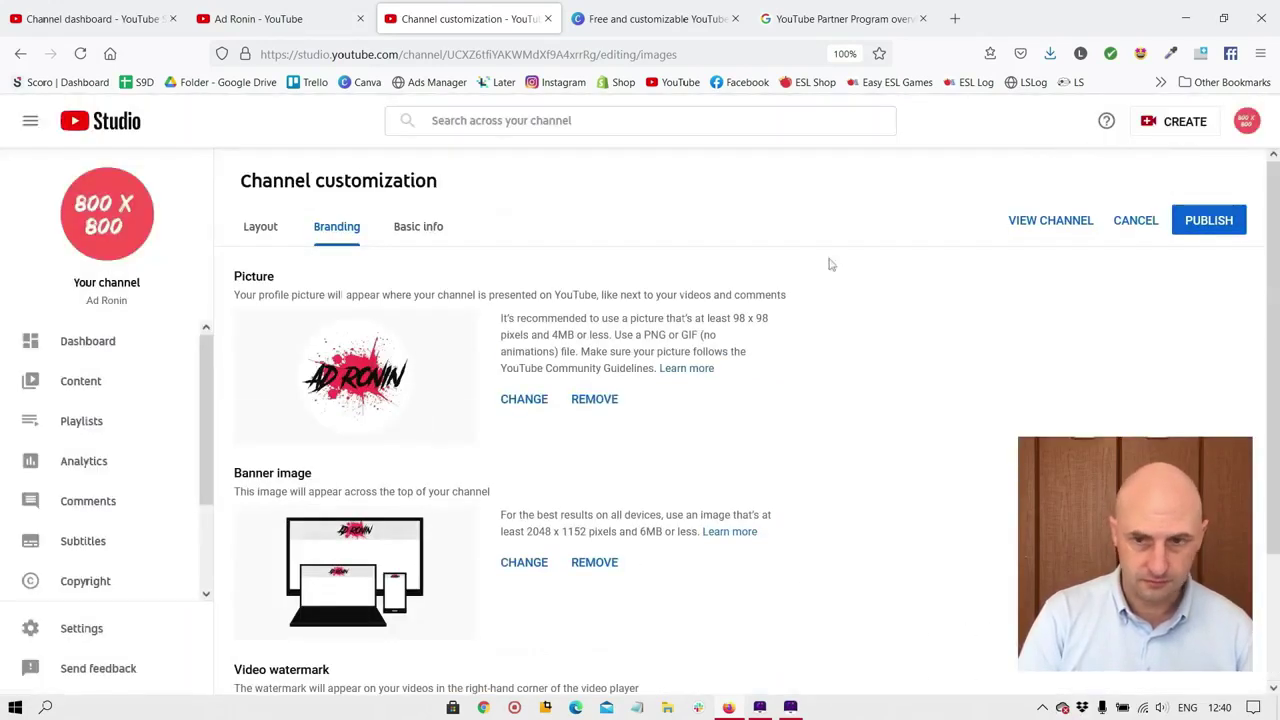
pyautogui.click(1201, 222)
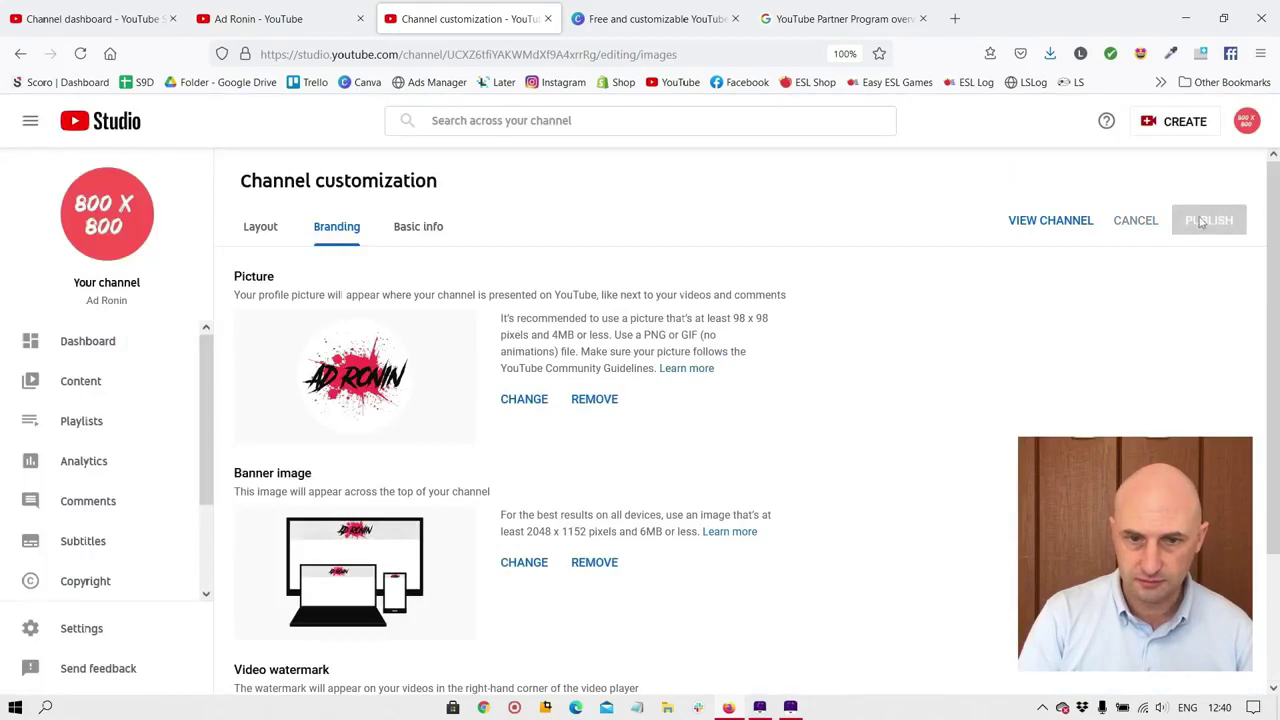
pyautogui.scroll(-1, 590, 204)
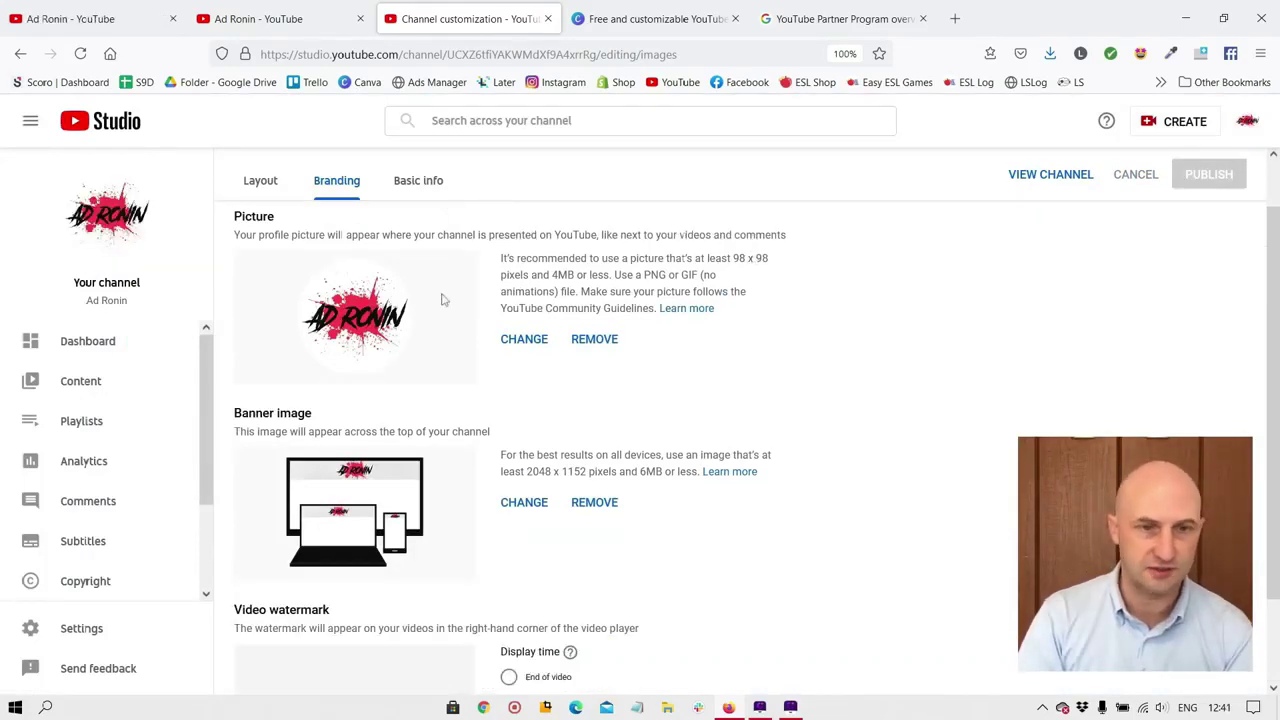
# Show Basic info and scroll down to the Channel URL and the Ad Ronin and Blog links.
pyautogui.click(422, 183)
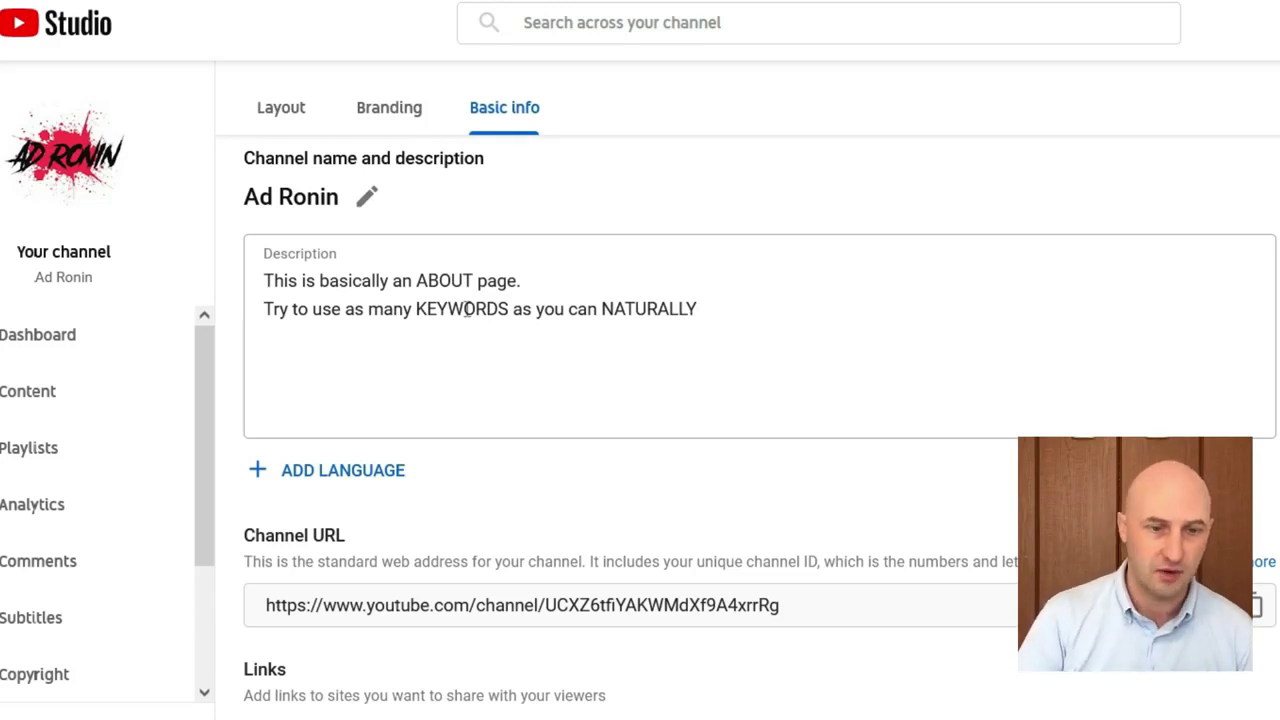
pyautogui.scroll(-3, 770, 205)
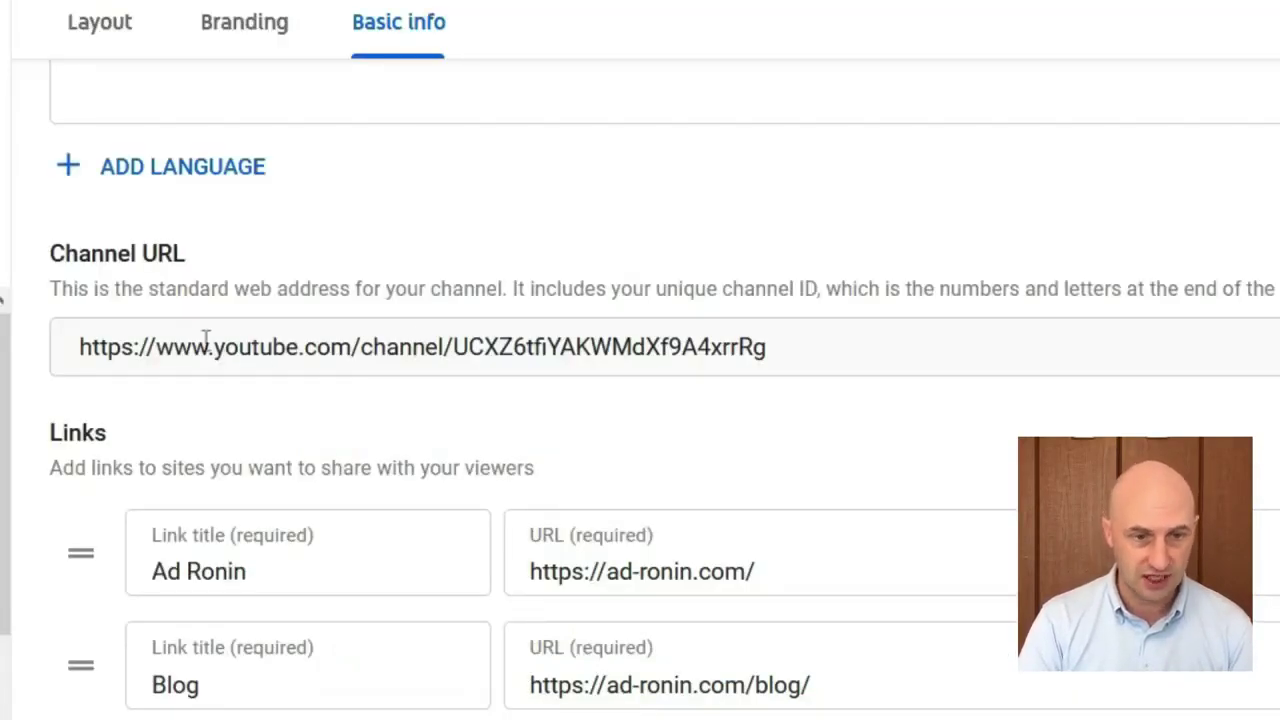
# Test a banner link opening the Ad Ronin Contact Us page, then return to the Links settings.
pyautogui.moveTo(455, 346); pyautogui.dragTo(858, 341)
pyautogui.click(862, 340)
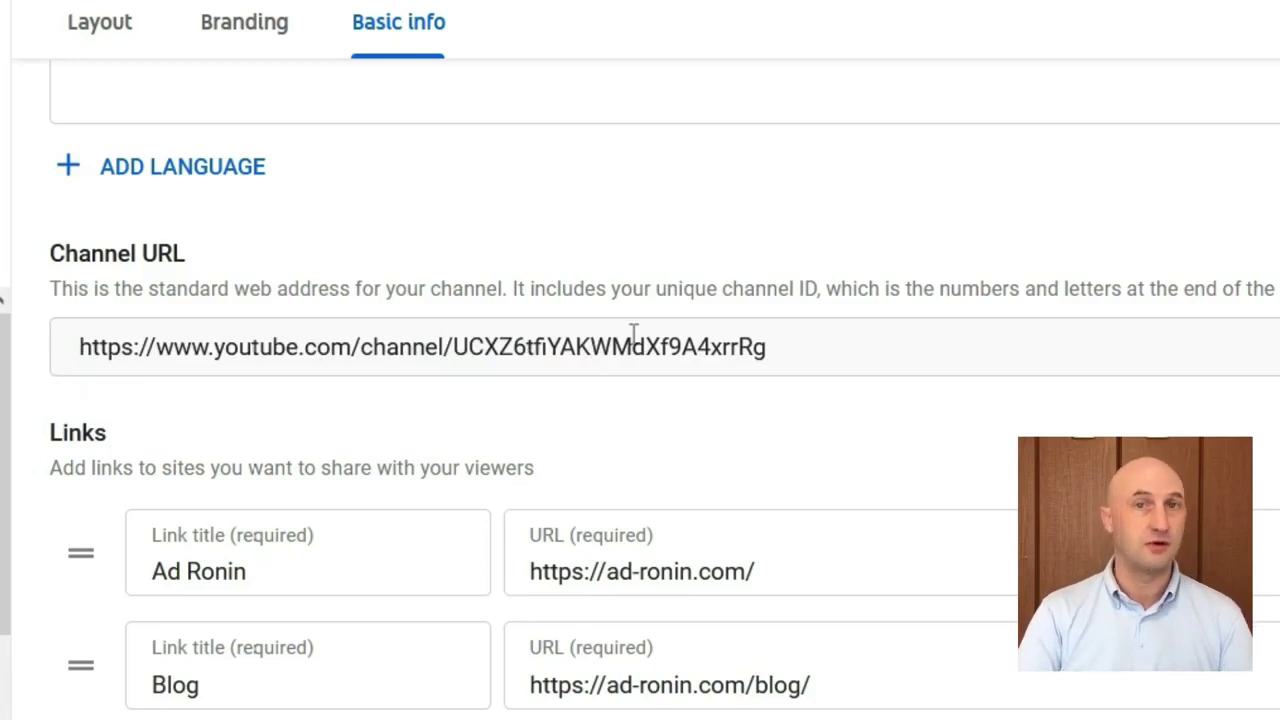
pyautogui.scroll(-2, 637, 330)
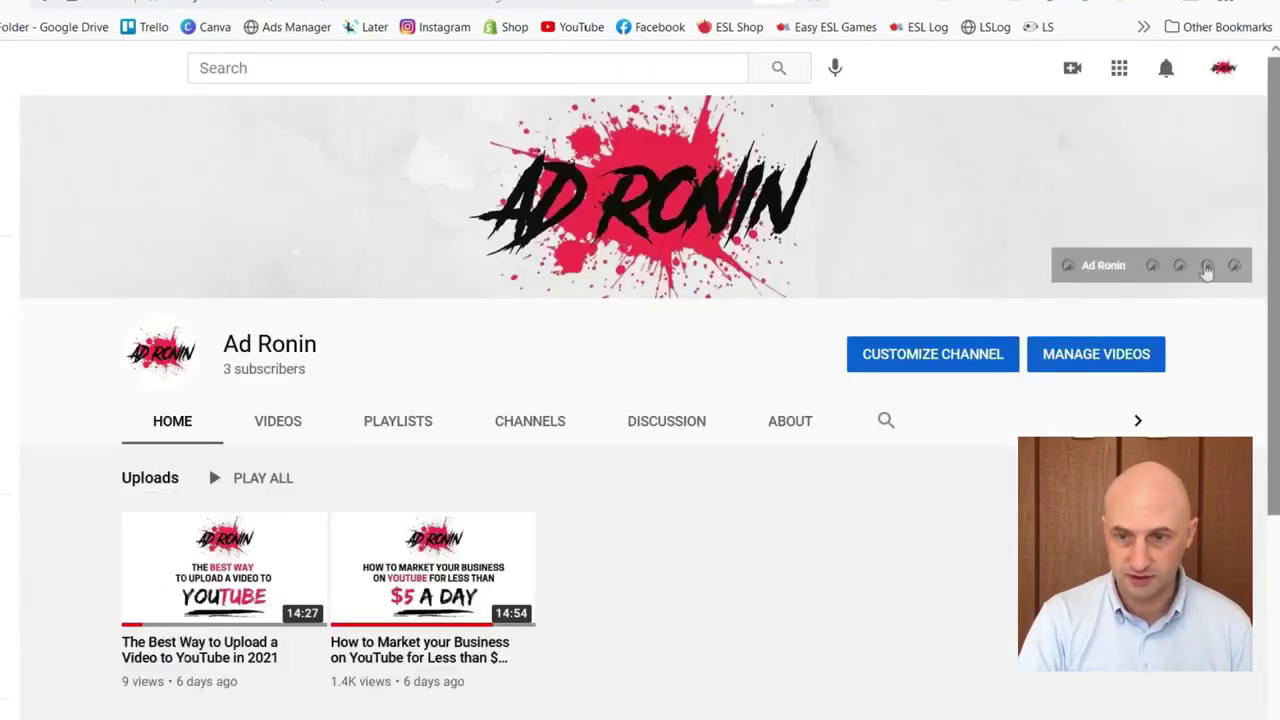
pyautogui.click(1205, 272)
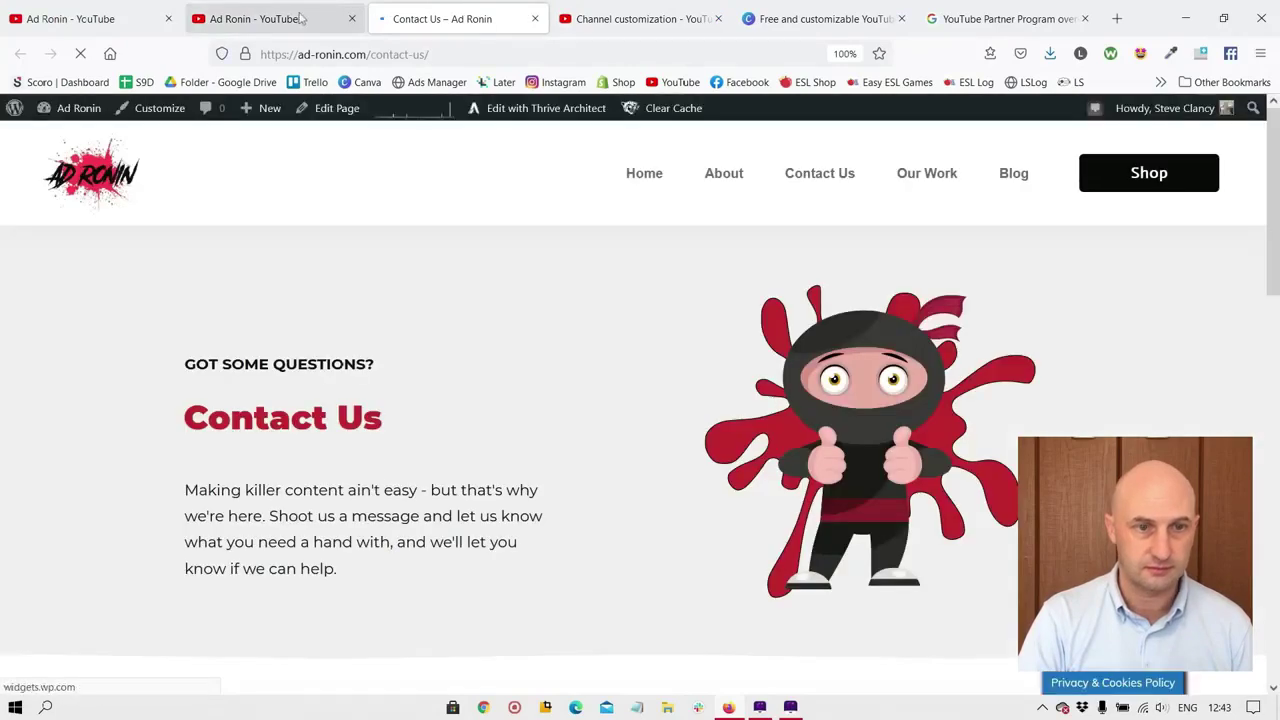
pyautogui.hotkey('ctrl', 'Tab')
pyautogui.scroll(-4, 840, 296)
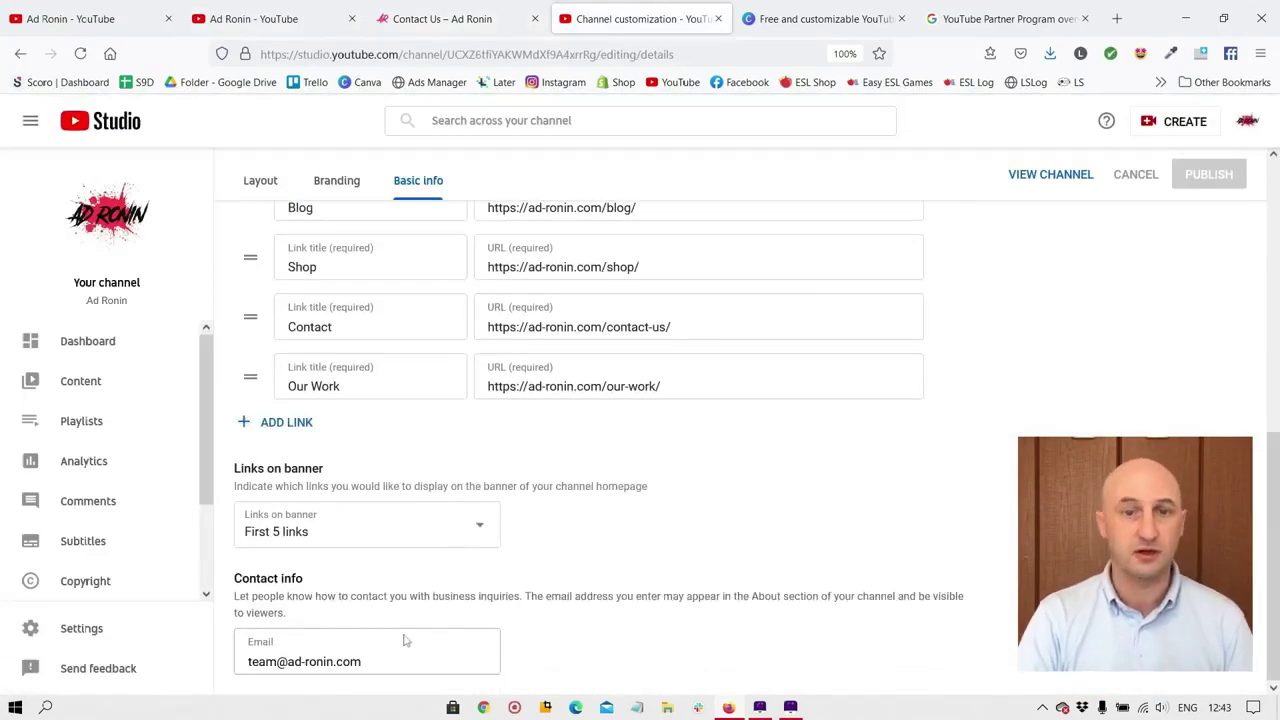
pyautogui.scroll(3, 797, 536)
pyautogui.scroll(2, 797, 536)
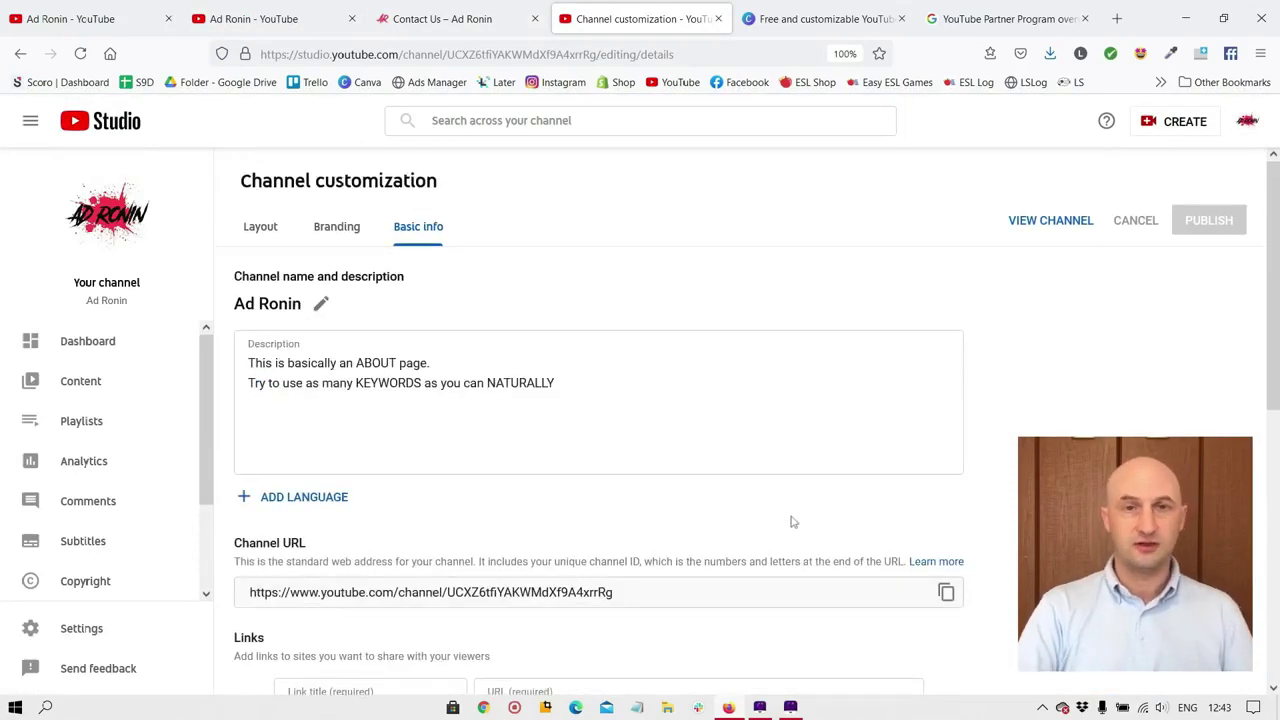